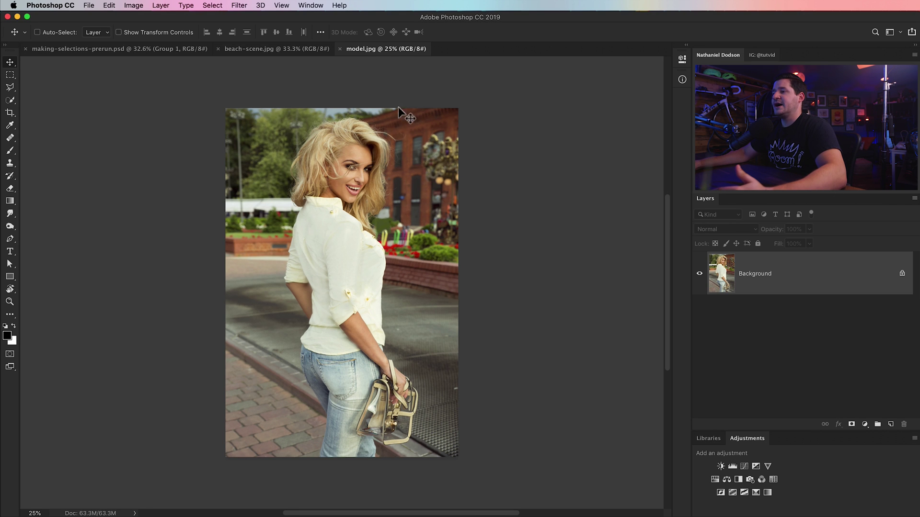
Step: Look over the beach-scene.jpg image and the full figure in model.jpg
click(288, 50)
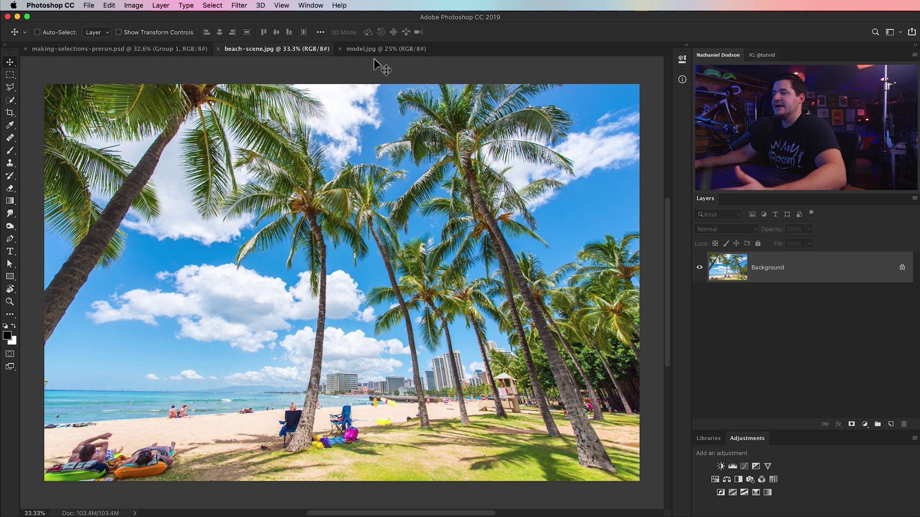
click(368, 50)
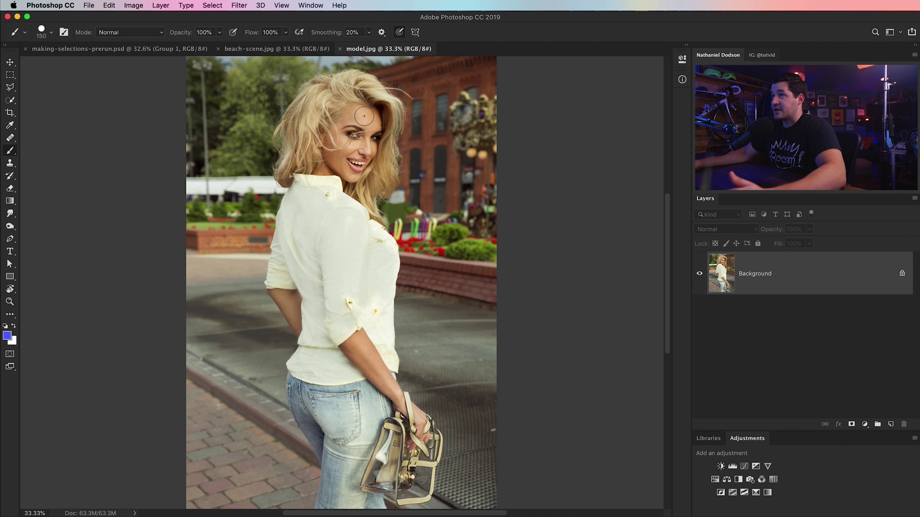
mouse_move(358, 324)
mouse_down()
mouse_move(349, 302)
mouse_move(357, 386)
mouse_up()
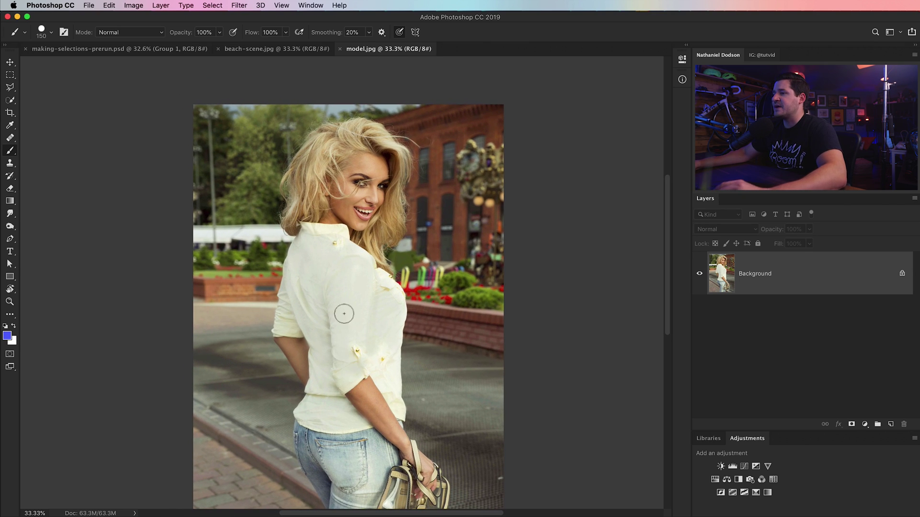
mouse_move(358, 394)
mouse_down()
mouse_move(345, 335)
mouse_move(354, 292)
mouse_up()
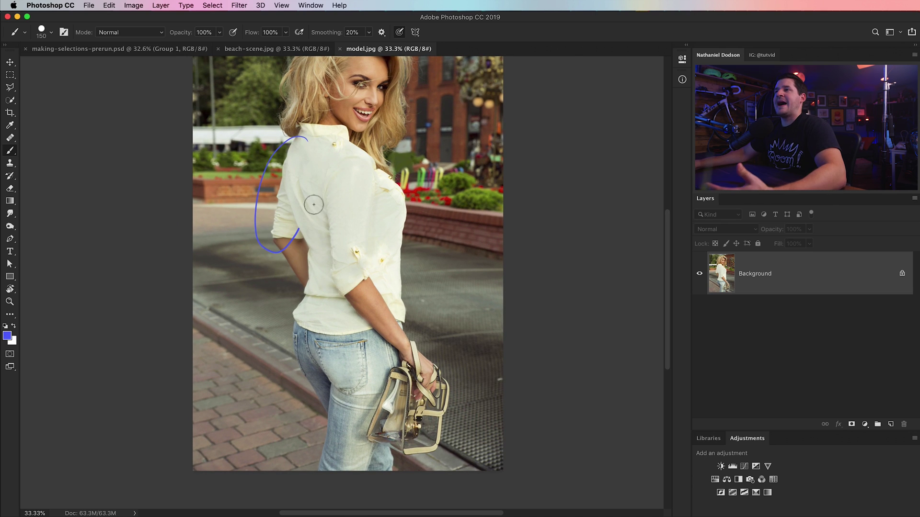
Step: Circle the edge areas along the model's shirt, arms, jeans and hair with blue brush strokes
drag(314, 204, 289, 148)
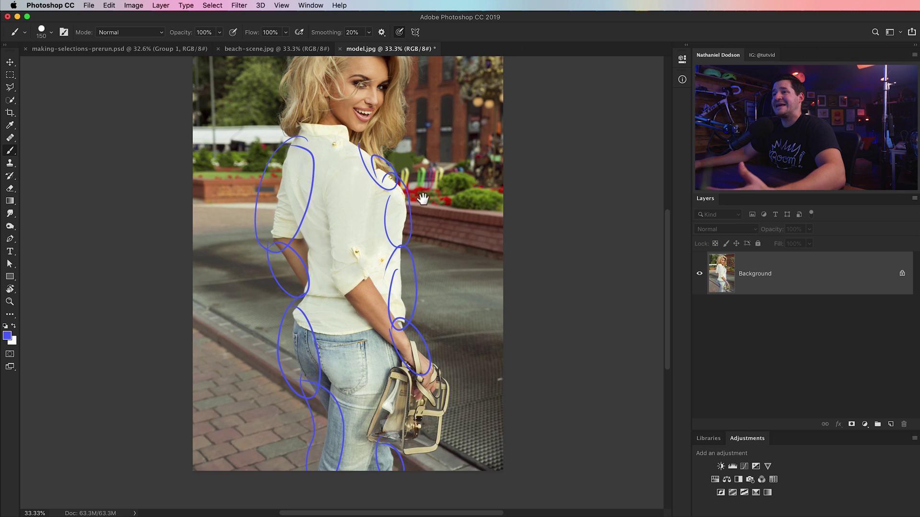
drag(423, 198, 385, 247)
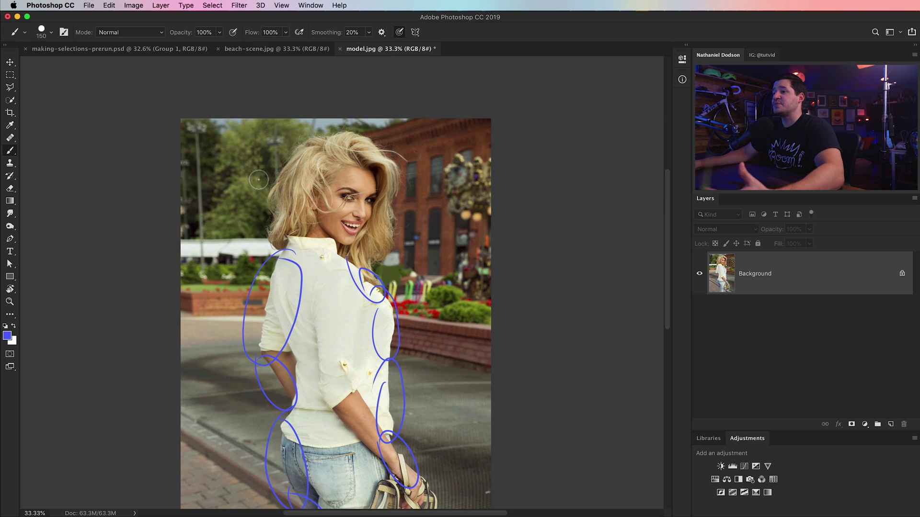
drag(258, 179, 293, 244)
mouse_move(384, 229)
mouse_down()
mouse_move(375, 256)
mouse_move(400, 266)
mouse_move(432, 216)
mouse_move(422, 166)
mouse_move(386, 135)
mouse_move(338, 126)
mouse_move(267, 157)
mouse_move(261, 201)
mouse_up()
key(super+z)
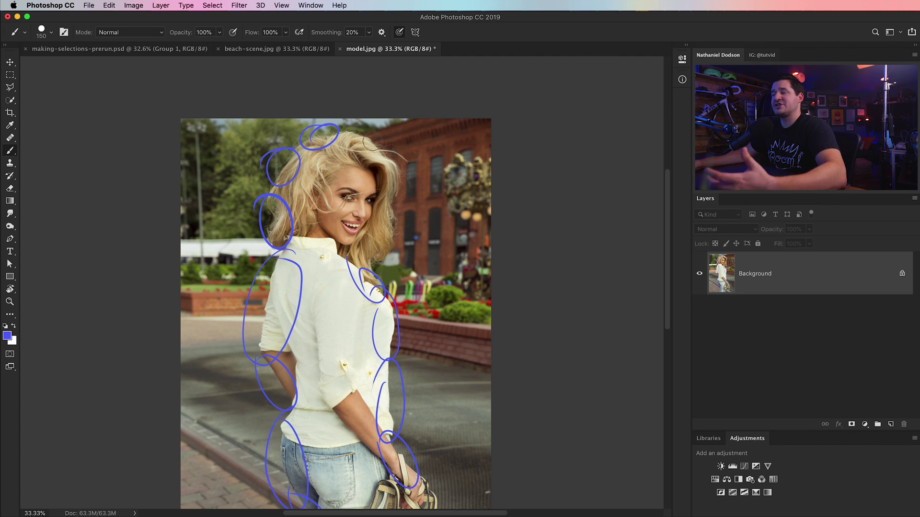
drag(396, 164, 410, 162)
drag(382, 238, 402, 260)
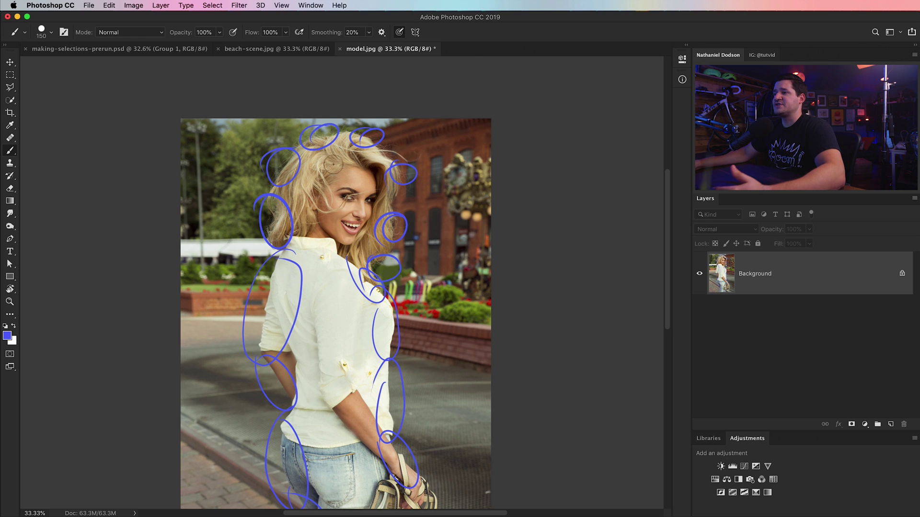
Step: Mark the transparent handbag with a thick blue circle, an arrow and an exclamation mark
drag(440, 446, 422, 218)
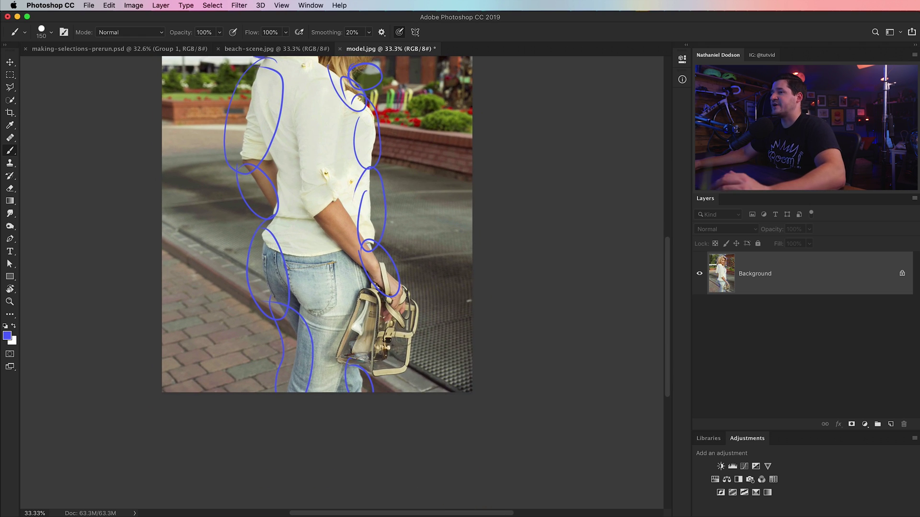
drag(369, 311, 440, 388)
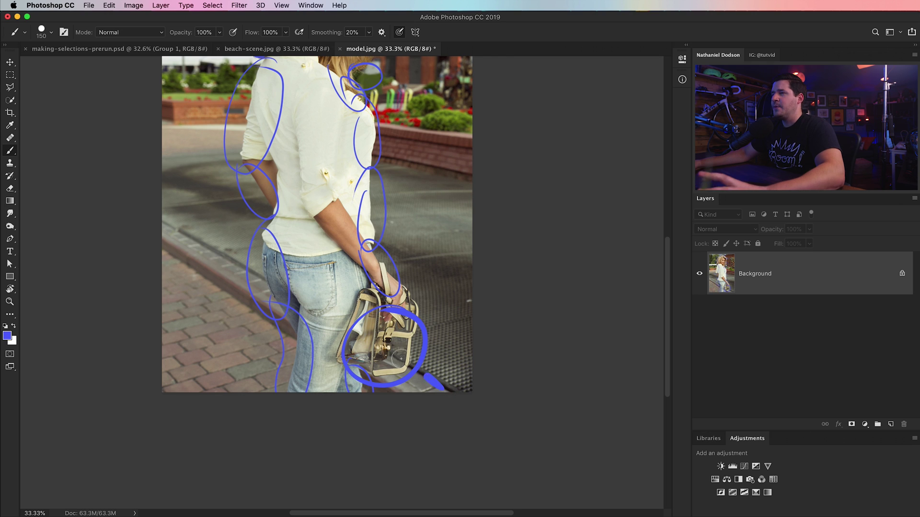
drag(402, 357, 417, 368)
click(451, 366)
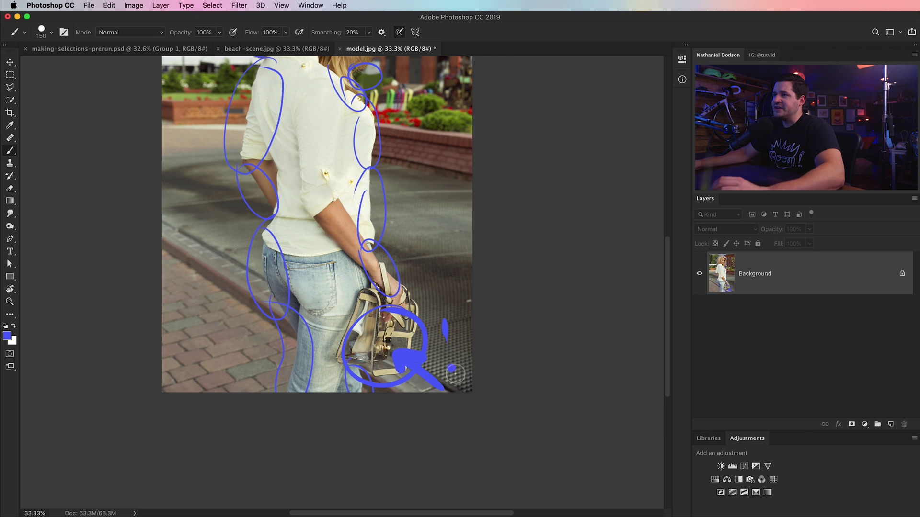
mouse_move(448, 349)
mouse_down()
mouse_move(438, 307)
mouse_move(482, 375)
mouse_move(489, 421)
mouse_move(488, 387)
mouse_up()
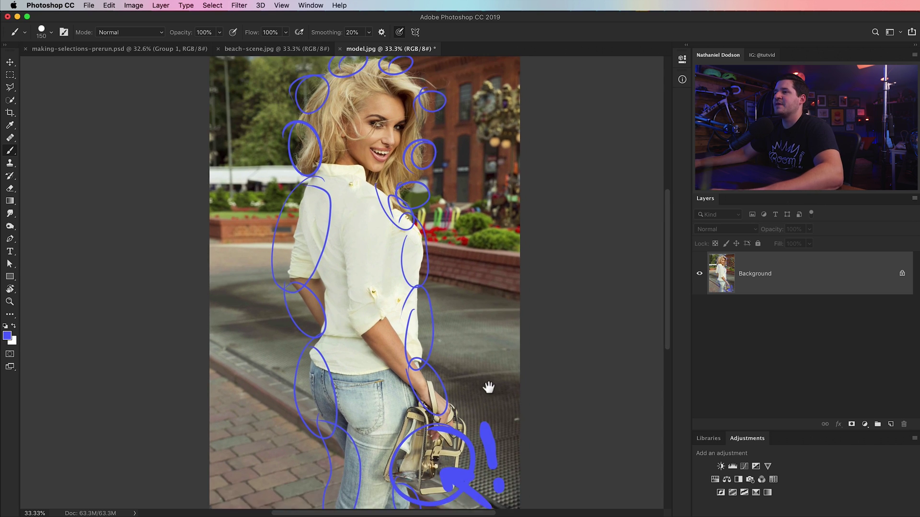
Step: Undo all the blue brush markings on the model photo
key(super+z)
key(super+z)
key(super+z)
key(super+z)
key(super+z)
key(super+z)
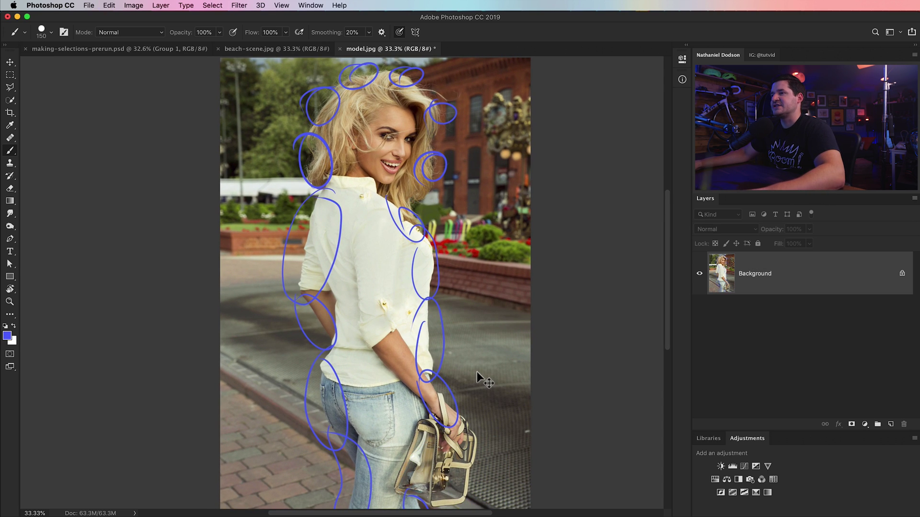
key(super+z)
key(super+z)
key(super+z)
key(super+z)
key(super+z)
key(super+z)
key(super+z)
key(super+z)
key(super+z)
key(super+z)
key(super+z)
key(super+z)
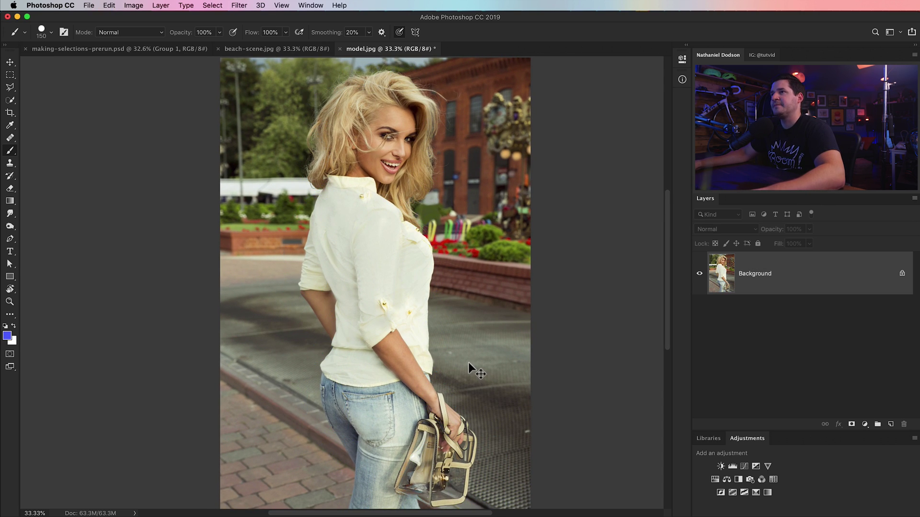
mouse_move(416, 275)
mouse_down()
mouse_move(415, 267)
mouse_move(435, 362)
mouse_move(421, 341)
mouse_up()
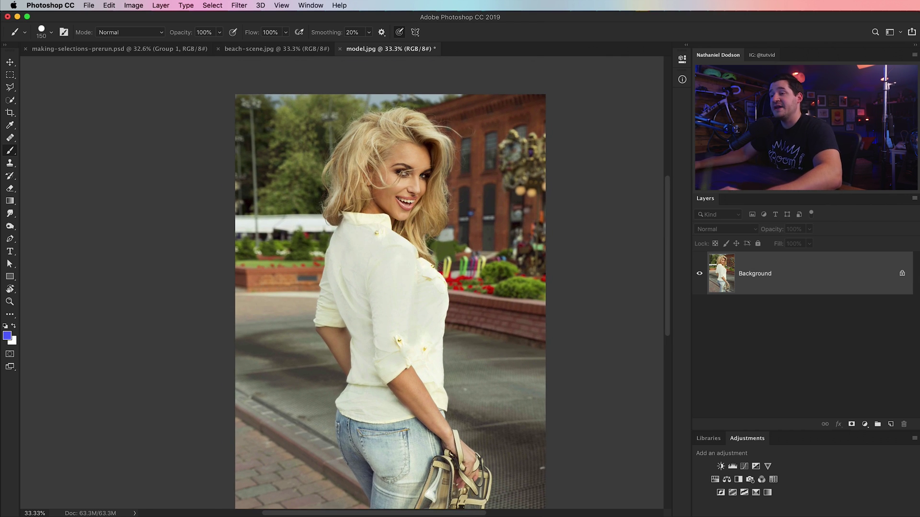
key(super+Tab)
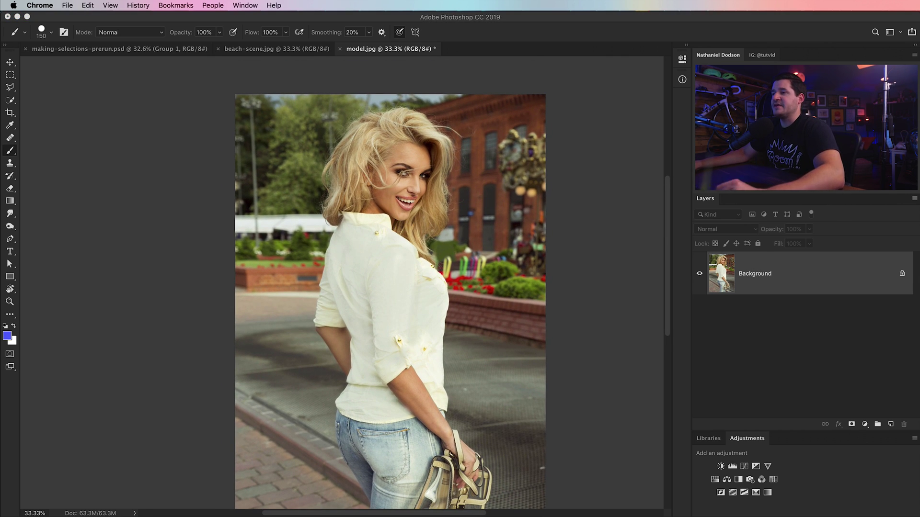
key(super+Tab)
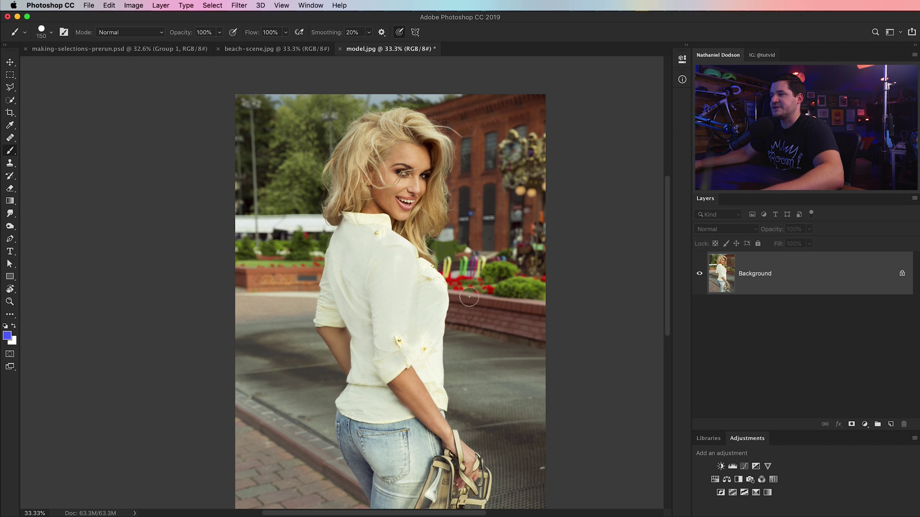
Step: Select the model's hair, face and shirt with the Quick Selection tool using a 42 px brush
super+click(397, 190)
super+click(397, 191)
drag(412, 209, 369, 263)
super+click(368, 263)
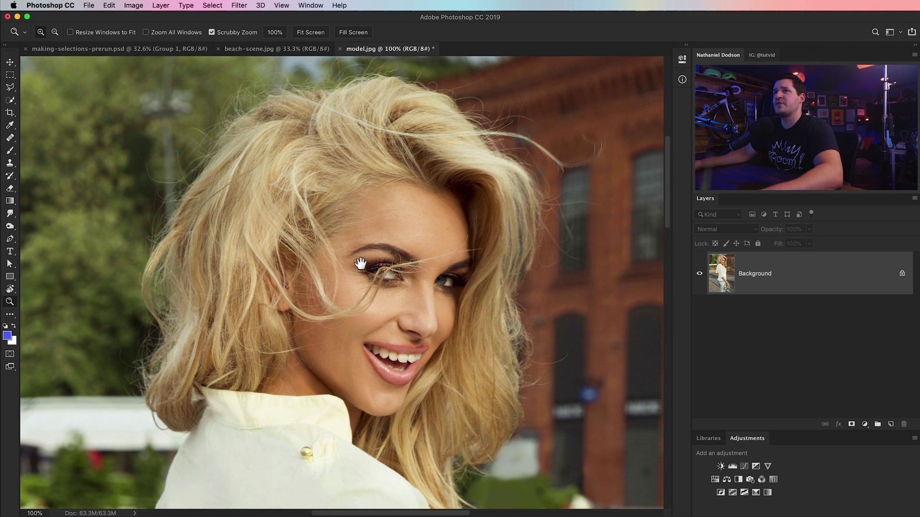
click(10, 101)
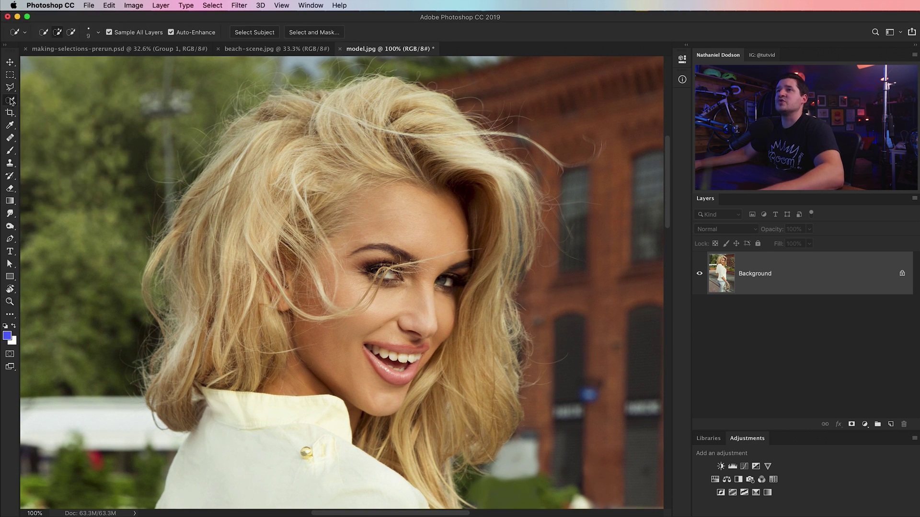
click(98, 34)
drag(43, 61, 49, 64)
mouse_move(170, 401)
mouse_down()
mouse_move(159, 278)
mouse_move(190, 203)
mouse_move(233, 142)
mouse_move(289, 101)
mouse_move(355, 88)
mouse_move(465, 126)
mouse_move(505, 166)
mouse_move(532, 241)
mouse_move(516, 439)
mouse_move(392, 345)
mouse_move(304, 330)
mouse_move(395, 334)
mouse_up()
drag(395, 438, 348, 233)
drag(374, 424, 373, 503)
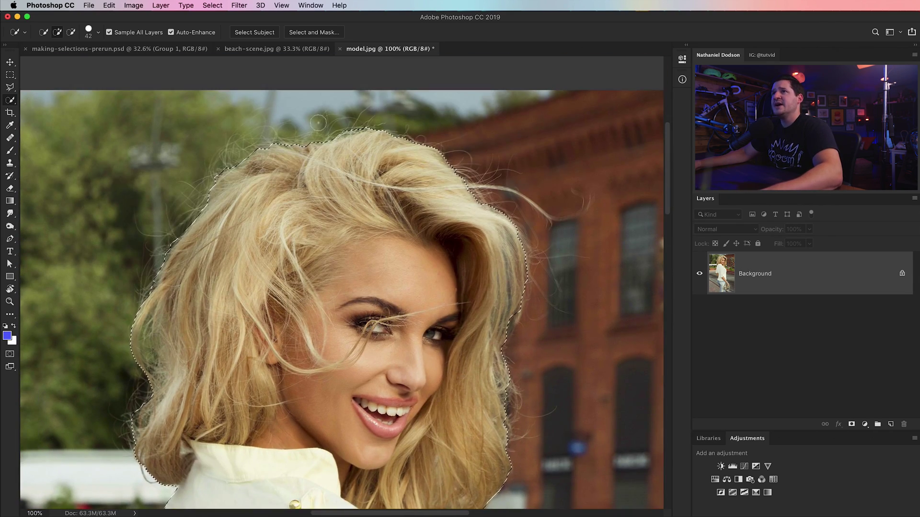
Step: Open the selection in Select and Mask and preview it with the red overlay view
click(212, 5)
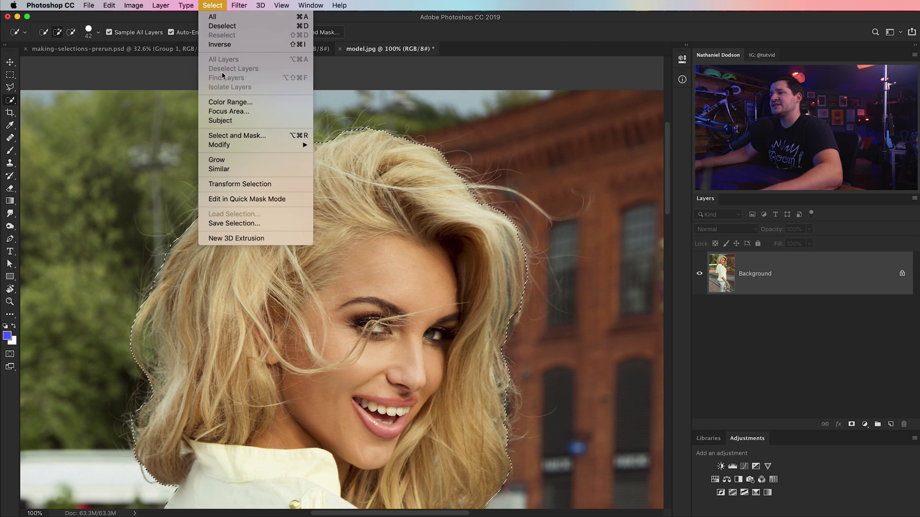
click(275, 136)
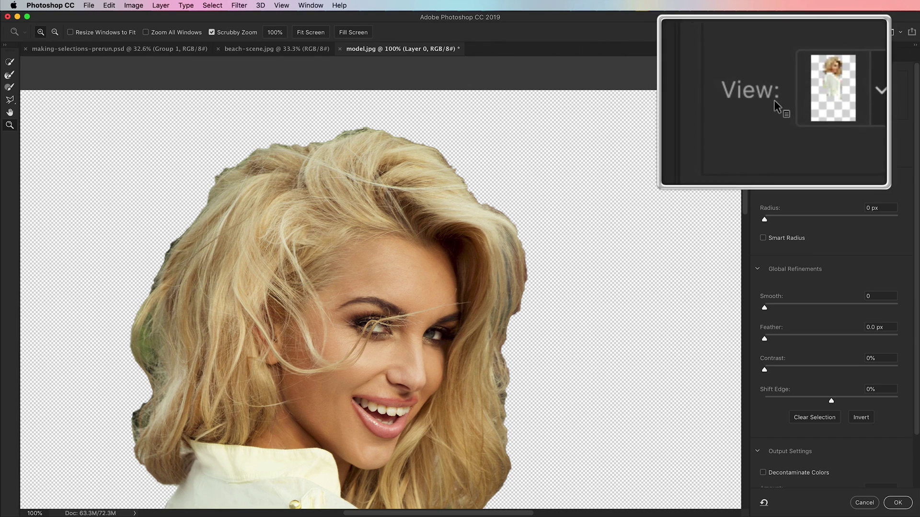
click(800, 99)
key(v)
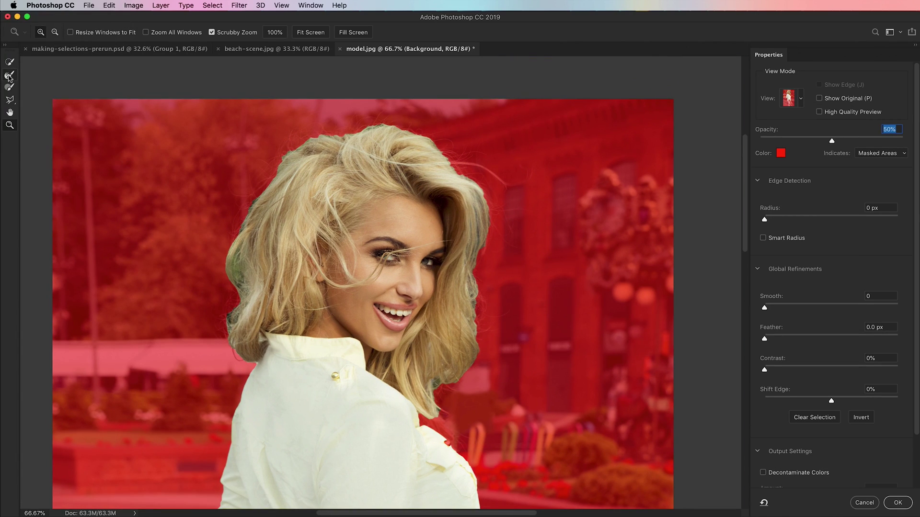
Step: Refine the lower hair edge beside the shirt collar with the Refine Edge Brush at 54 px
click(9, 76)
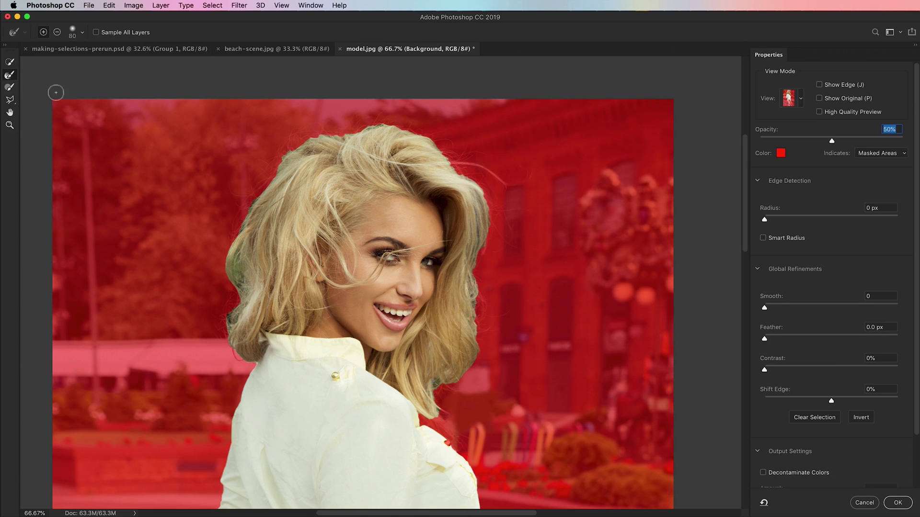
key(z)
drag(244, 358, 228, 343)
key(r)
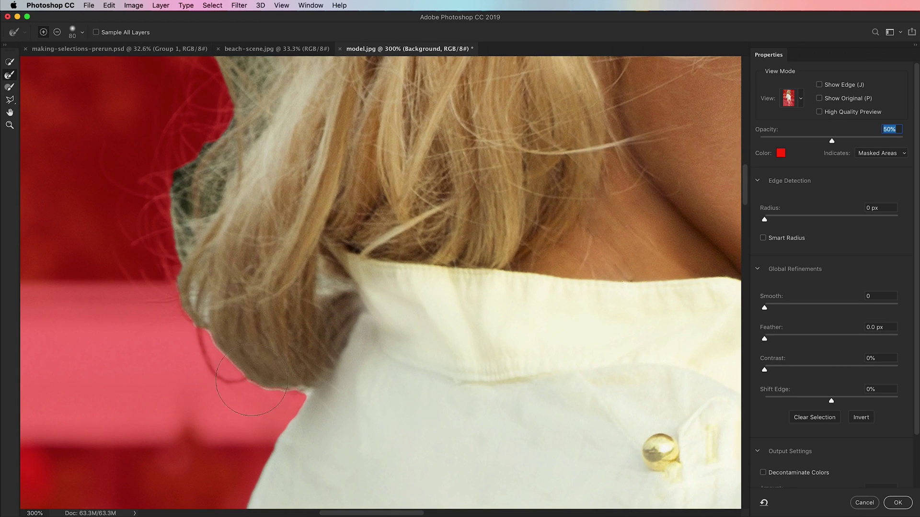
click(83, 33)
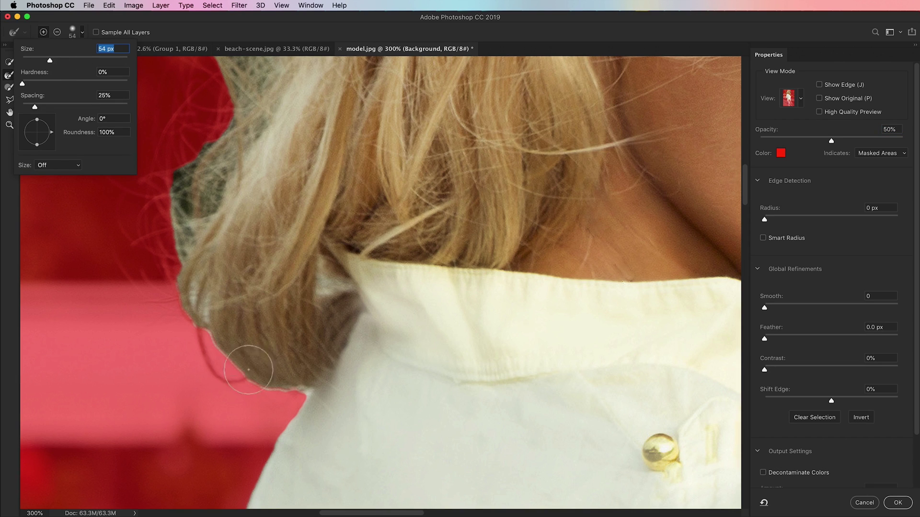
drag(305, 406, 282, 391)
drag(235, 368, 163, 218)
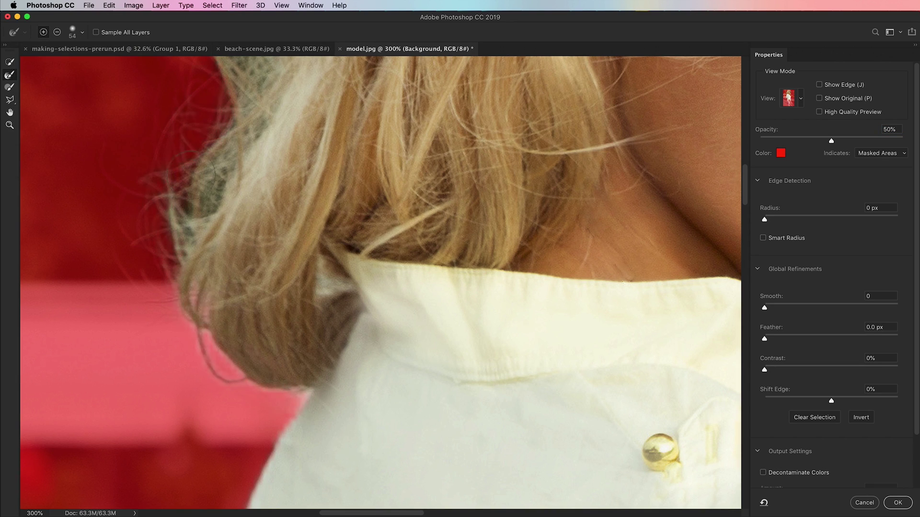
Step: Refine the remaining hair edges up the side, over the crown and down the side by the brick building
drag(225, 211, 234, 455)
key(super+minus)
scroll(288, 110, up, 10)
scroll(287, 111, right, 3)
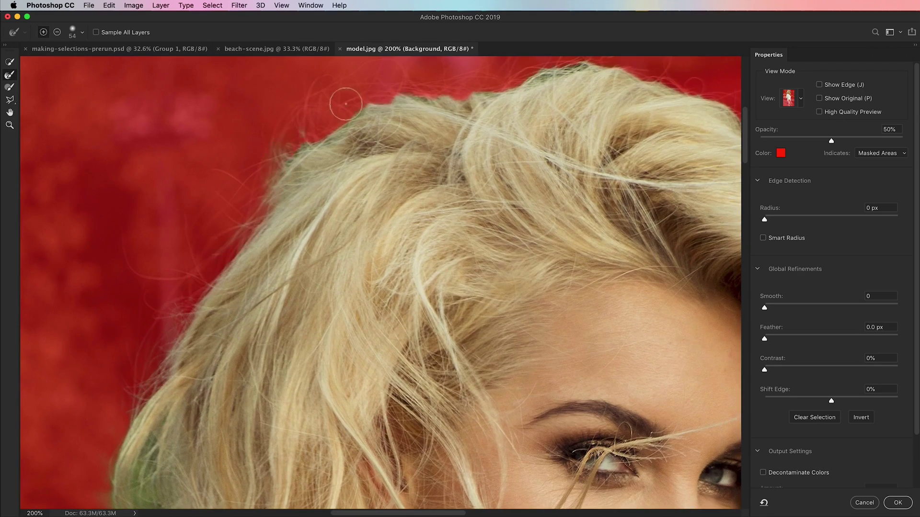
scroll(526, 76, up, 5)
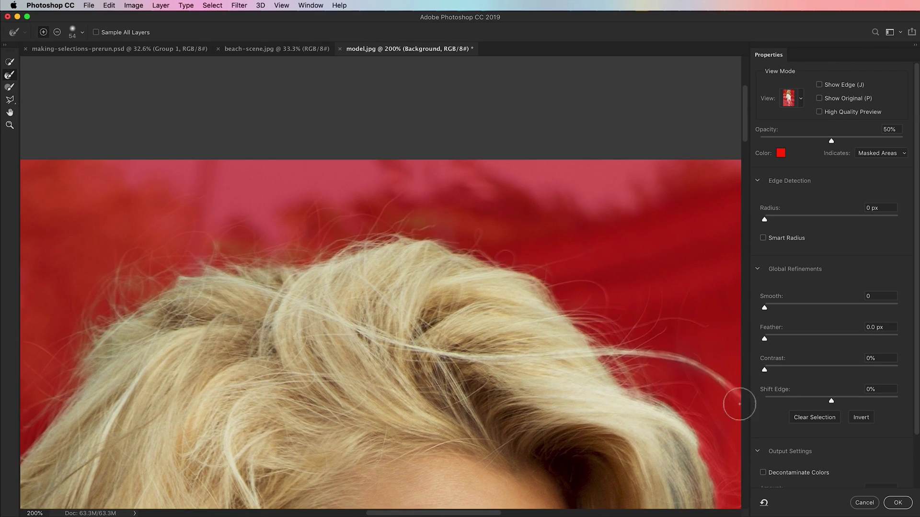
scroll(718, 393, down, 10)
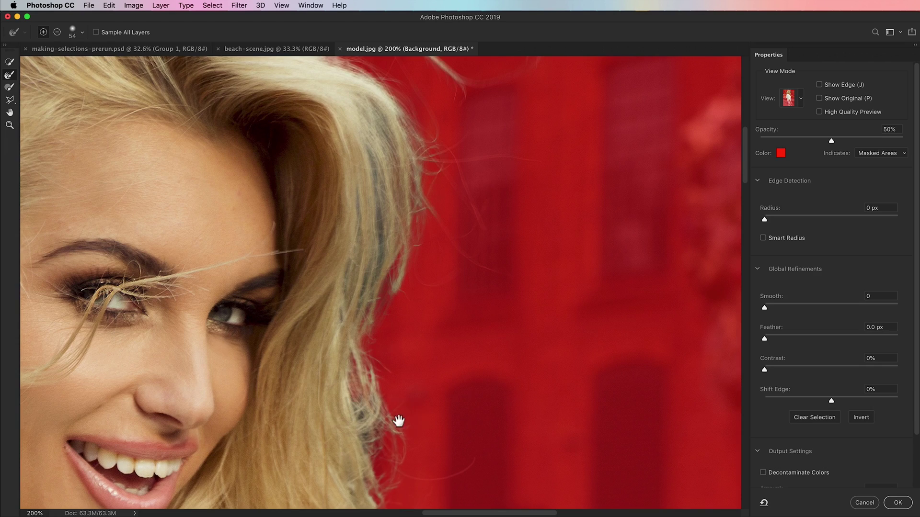
scroll(396, 421, down, 5)
scroll(312, 493, down, 5)
drag(311, 144, 339, 455)
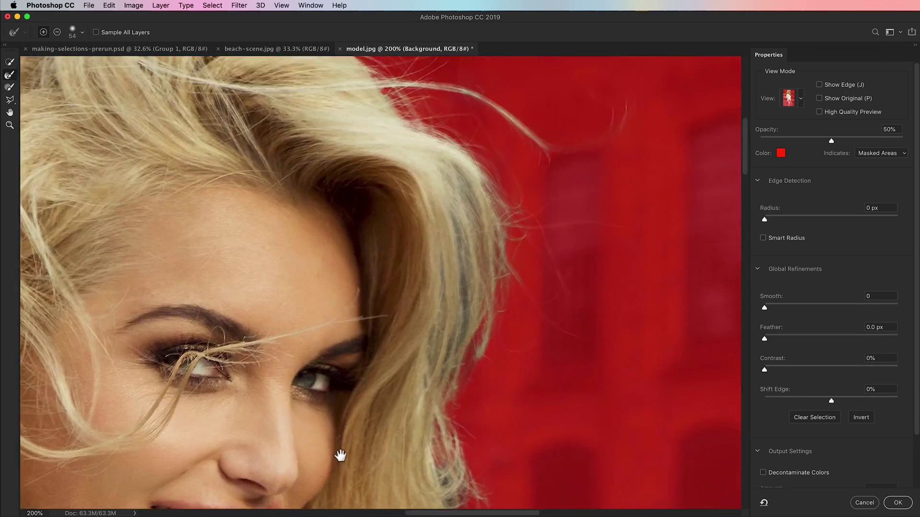
Step: Output the refined selection to a new layer with a layer mask
key(super+minus)
key(super+minus)
key(super+minus)
drag(423, 302, 373, 189)
scroll(894, 268, down, 3)
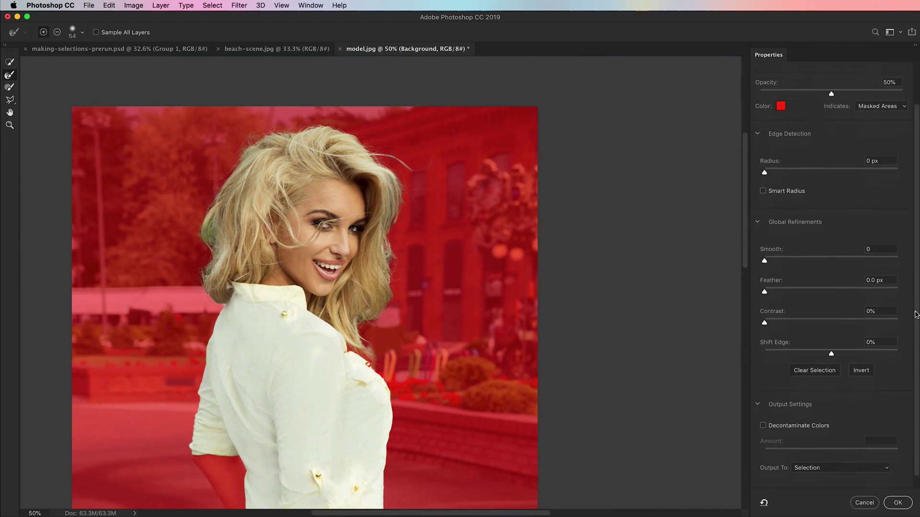
click(831, 456)
click(825, 481)
click(896, 503)
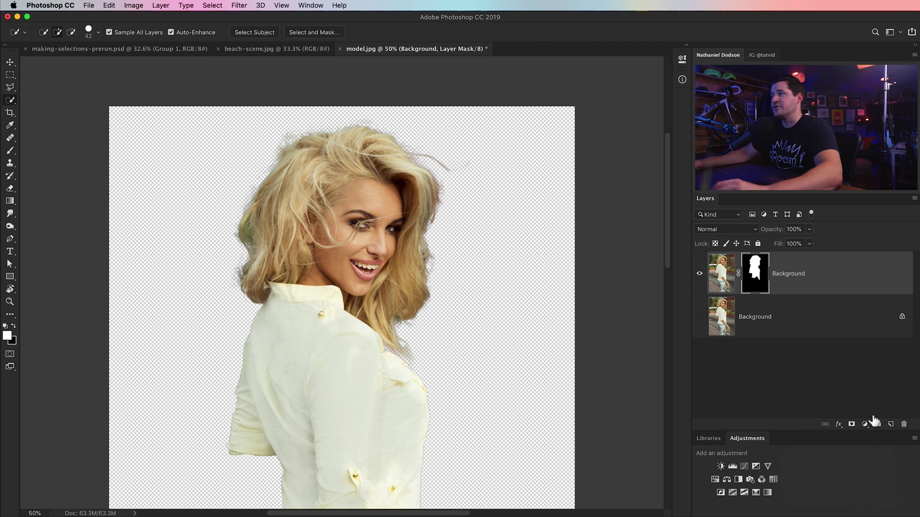
Step: Rename the masked cutout layer as head+face
double_click(793, 278)
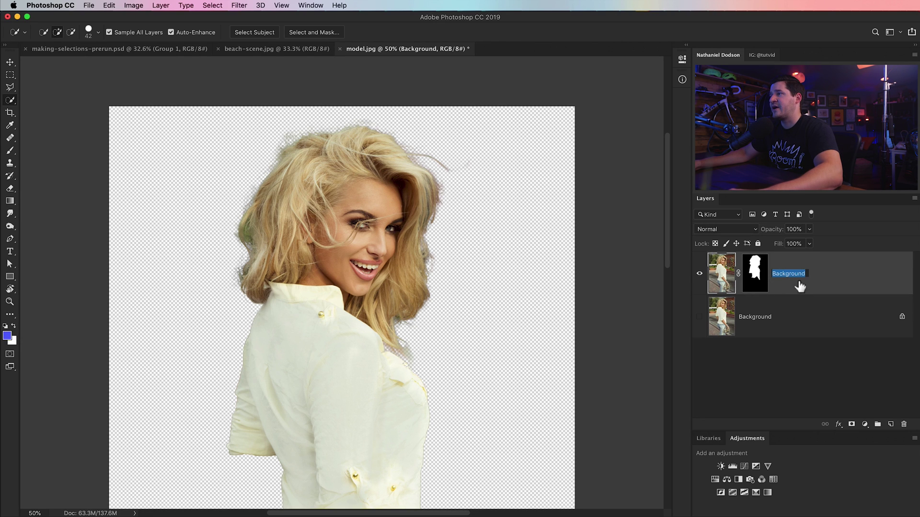
text(head+)
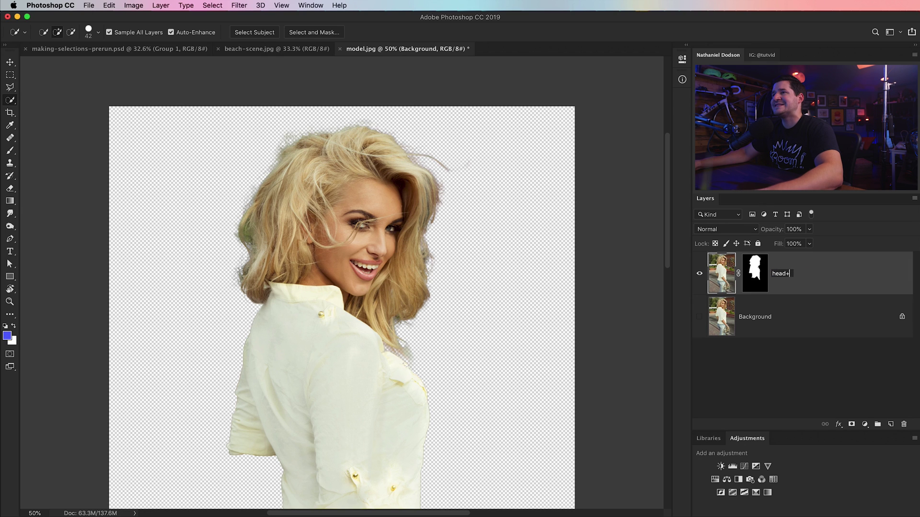
text(face)
key(Tab)
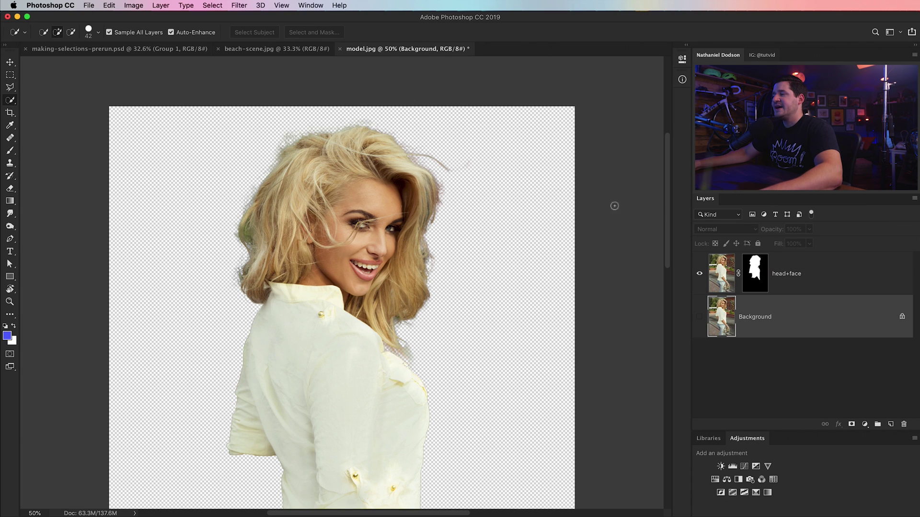
Step: Bring the beach scene into the model document beneath the head+face layer and check the hair edges against it
click(273, 50)
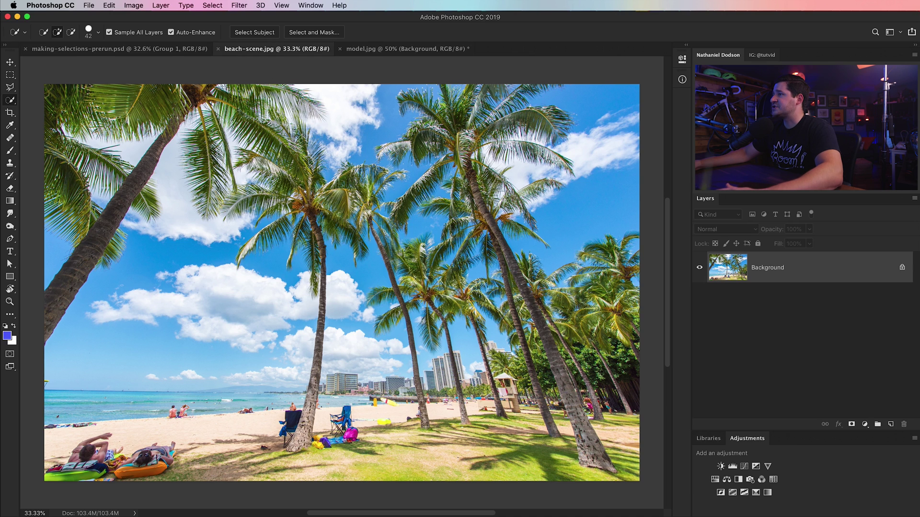
key(v)
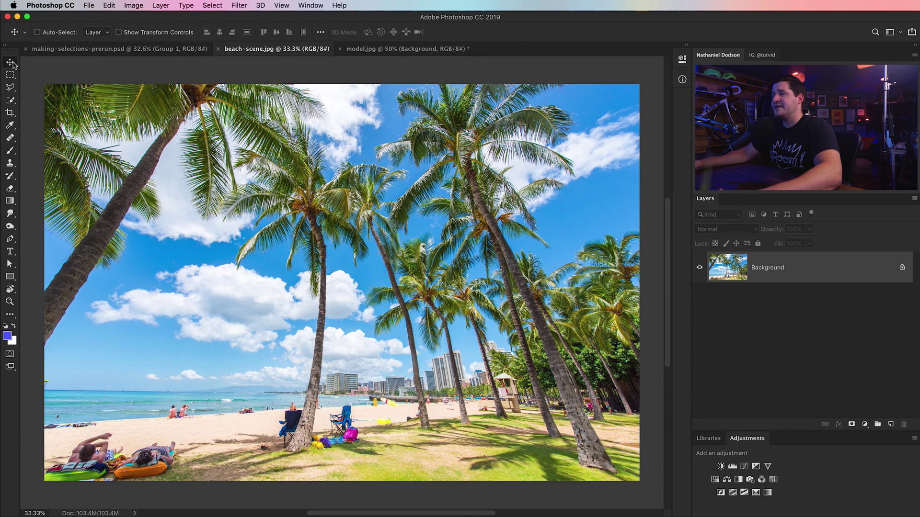
drag(352, 114, 327, 246)
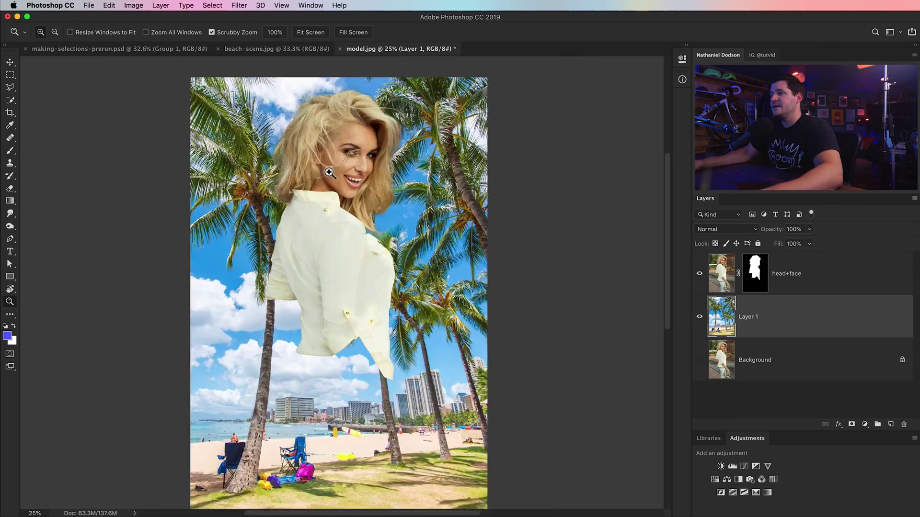
double_click(323, 157)
drag(318, 146, 285, 283)
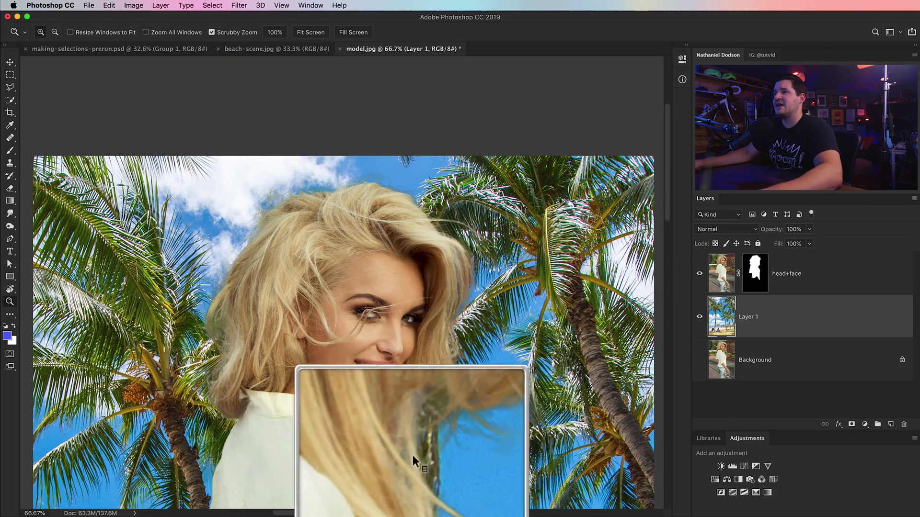
drag(409, 368, 416, 163)
drag(420, 407, 426, 299)
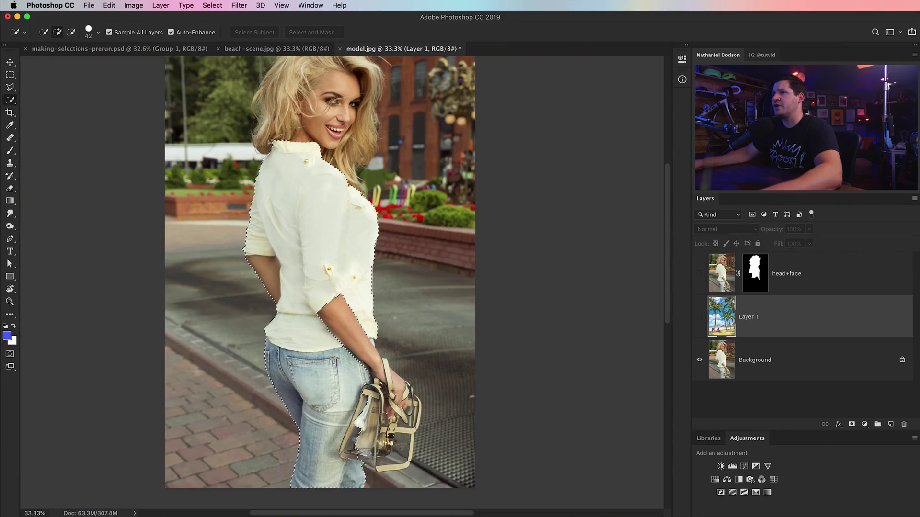
Step: Clean up the body selection around the handbag with the Quick Selection tool, subtracting the excess area beside the bag
triple_click(436, 456)
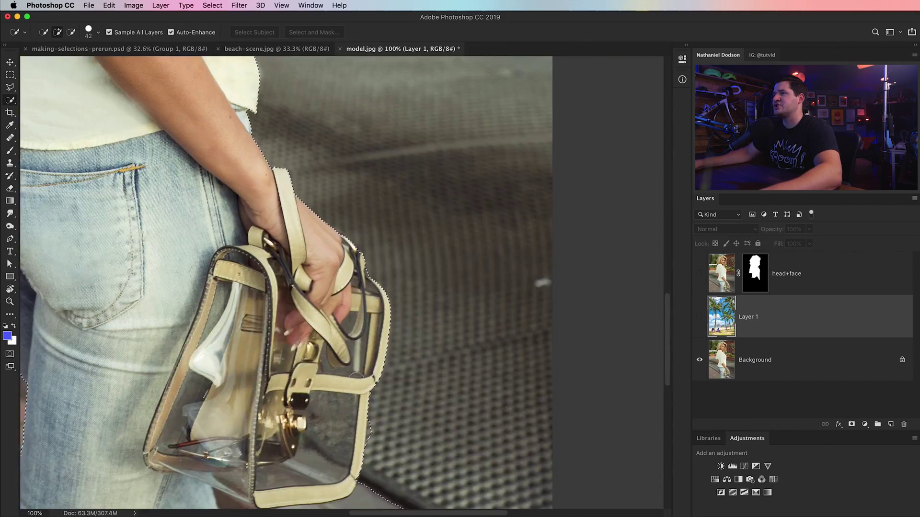
drag(437, 456, 482, 269)
alt+drag(407, 333, 316, 335)
Step: Open the Background layer's body selection in Select and Mask and preview it with the On Black view
scroll(335, 312, up, 10)
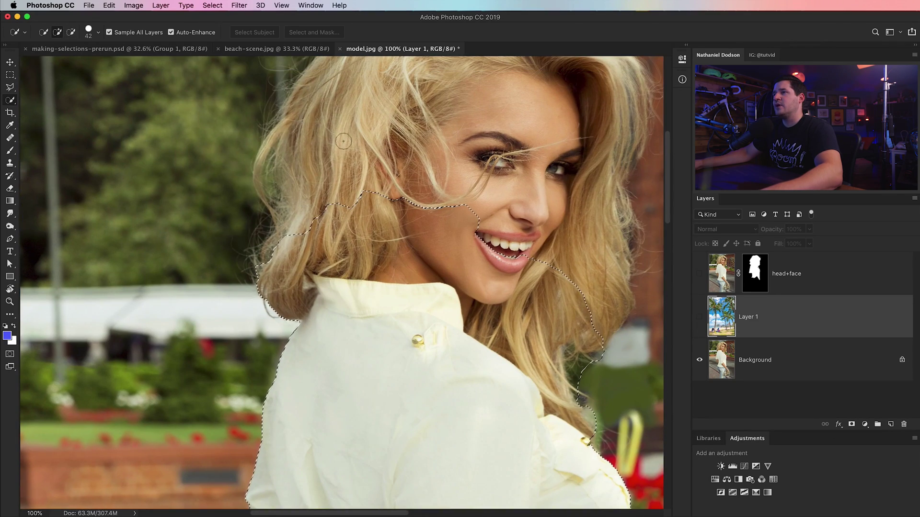
click(755, 360)
click(212, 5)
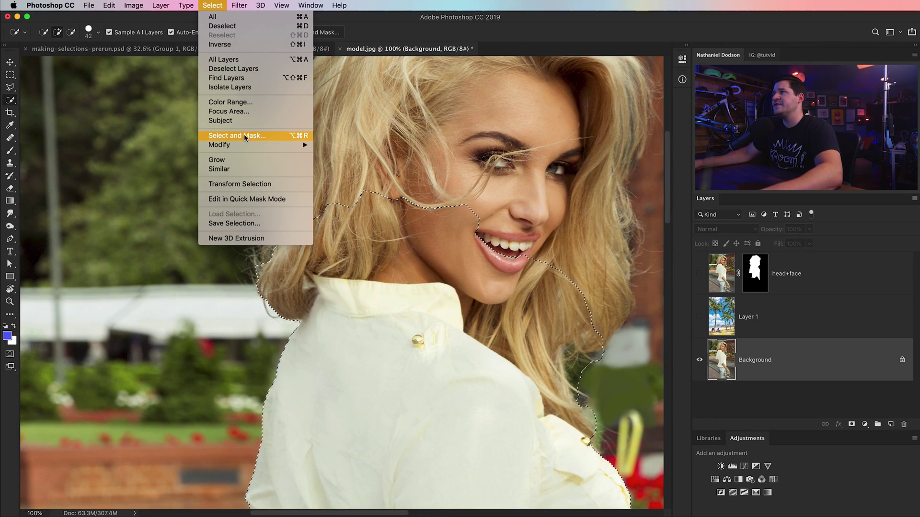
click(230, 137)
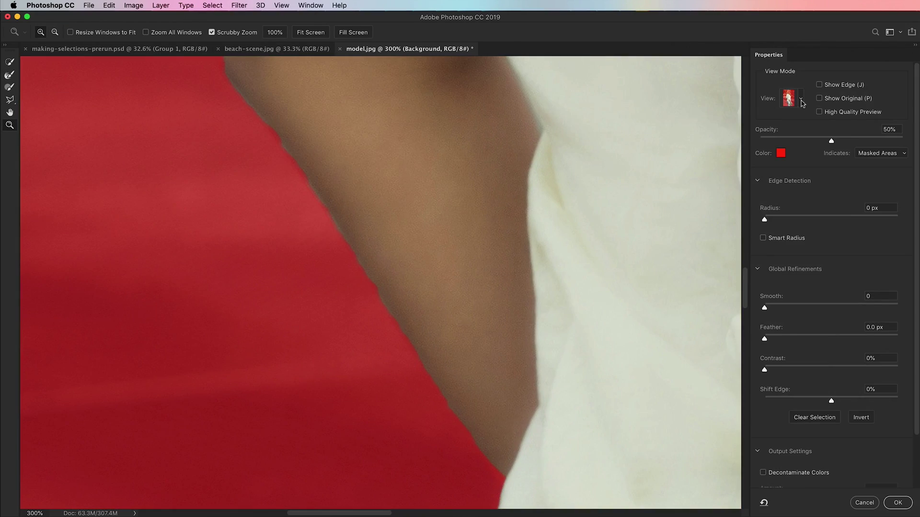
click(801, 100)
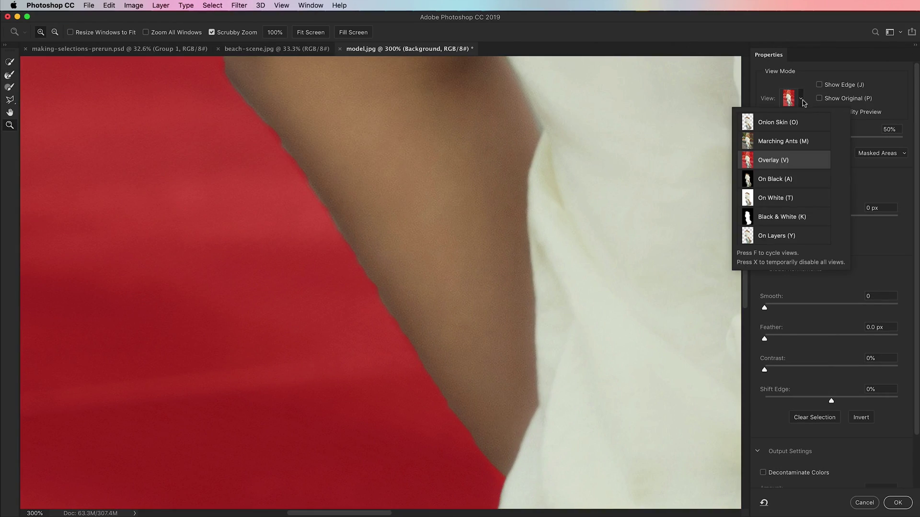
click(775, 180)
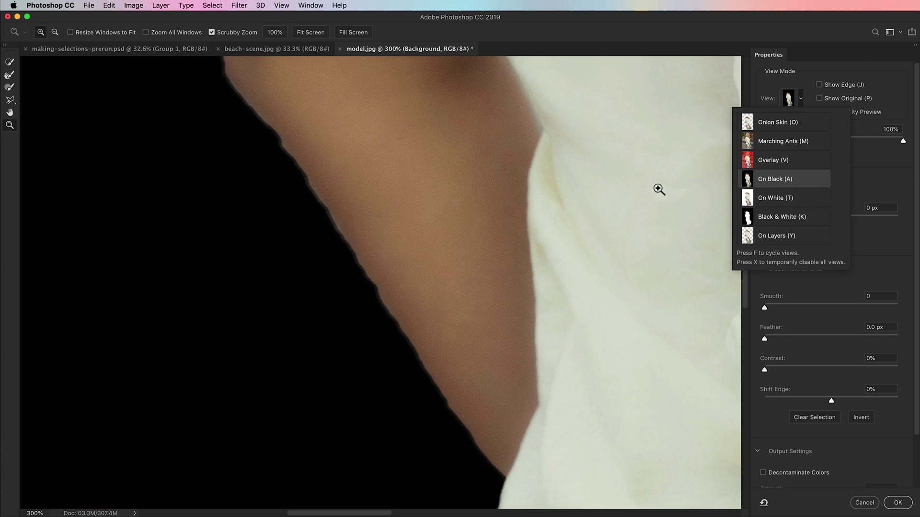
click(873, 263)
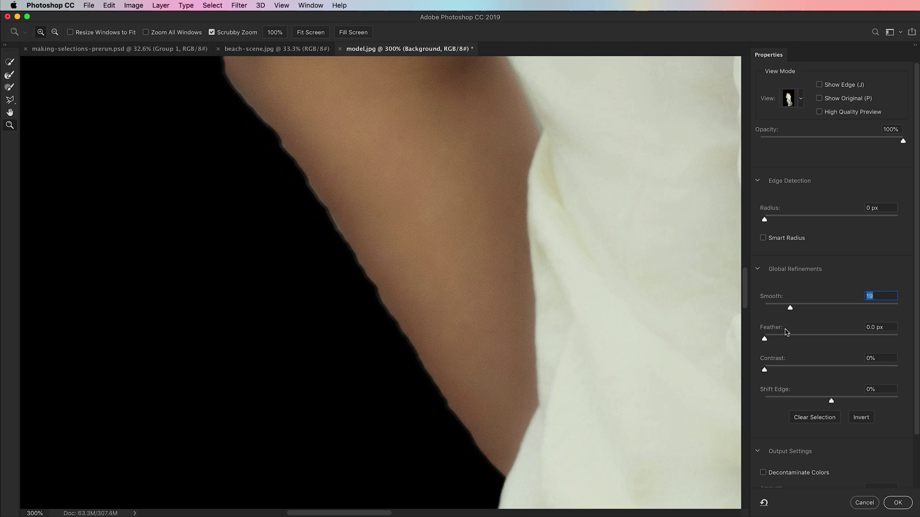
Step: Refine the selection edge with Smooth 42, Feather 4.2 px, Contrast 28% and Shift Edge -17%
drag(771, 336, 785, 338)
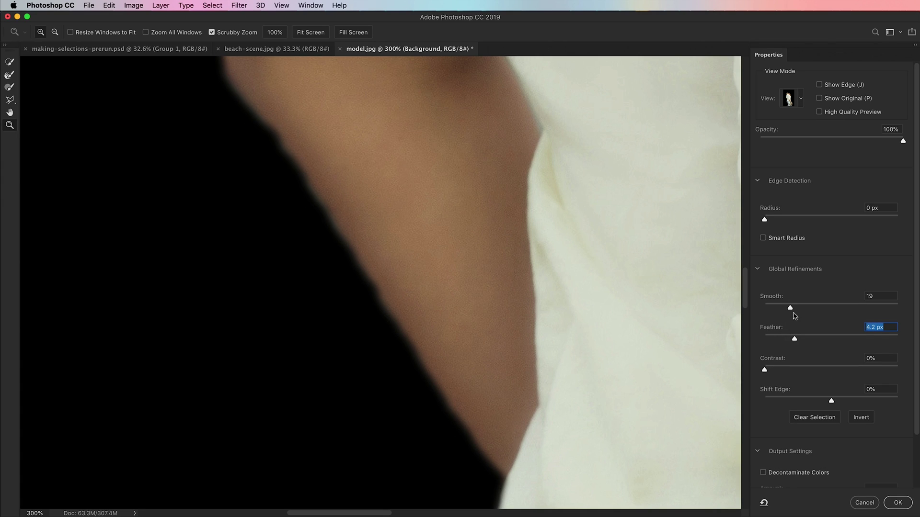
drag(770, 371, 801, 372)
drag(790, 308, 821, 309)
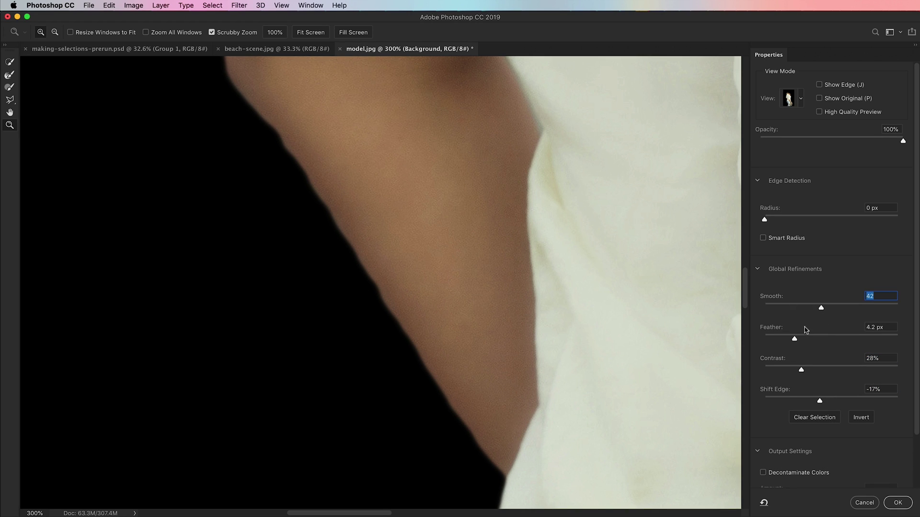
Step: Examine the refined selection edges along the jeans, arm, rolled sleeve and handbag
key(super+minus)
key(super+minus)
key(super+minus)
key(super+minus)
drag(433, 498, 429, 360)
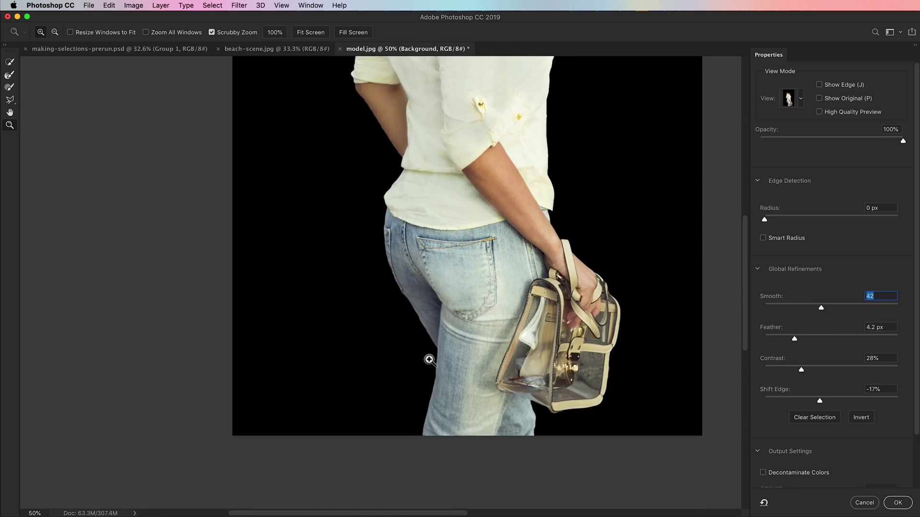
triple_click(429, 360)
drag(449, 484, 443, 353)
drag(654, 465, 438, 403)
drag(445, 158, 499, 286)
drag(457, 144, 460, 254)
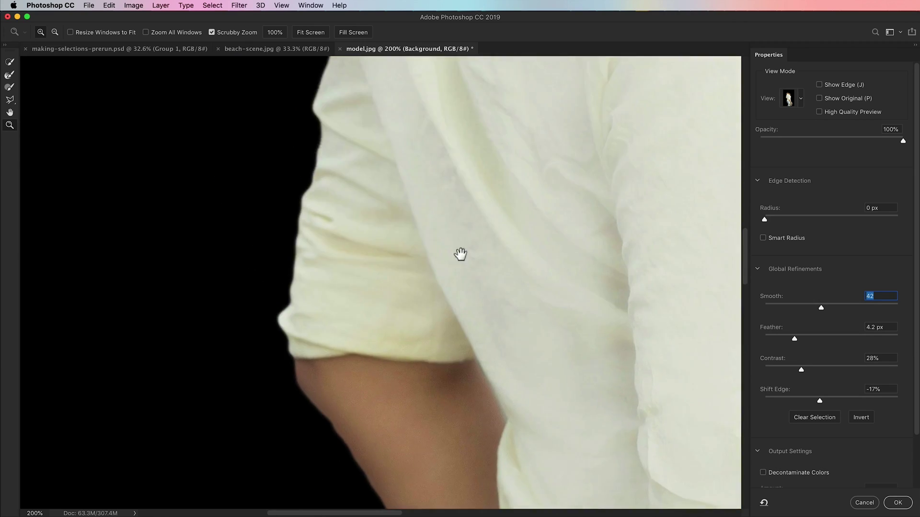
drag(618, 259, 451, 300)
drag(453, 416, 526, 322)
Step: Output the refined body selection as a layer mask
scroll(823, 383, down, 3)
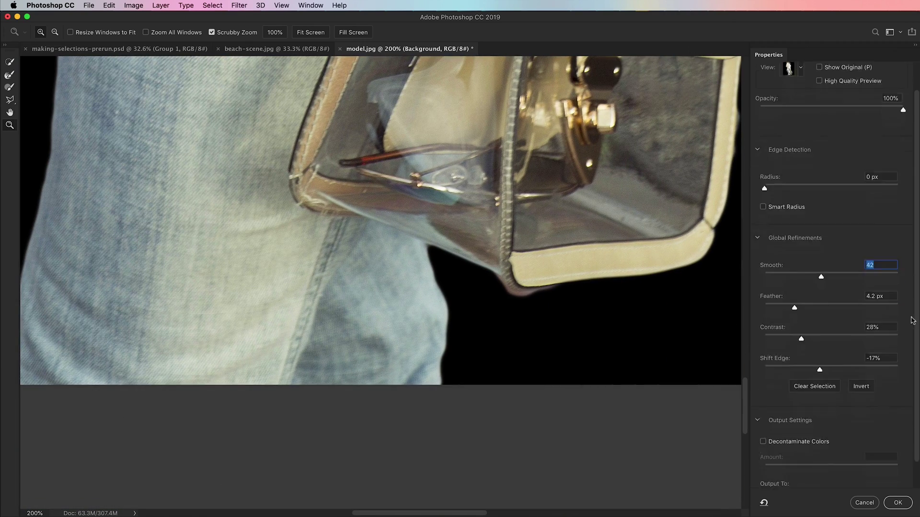
click(823, 456)
click(810, 464)
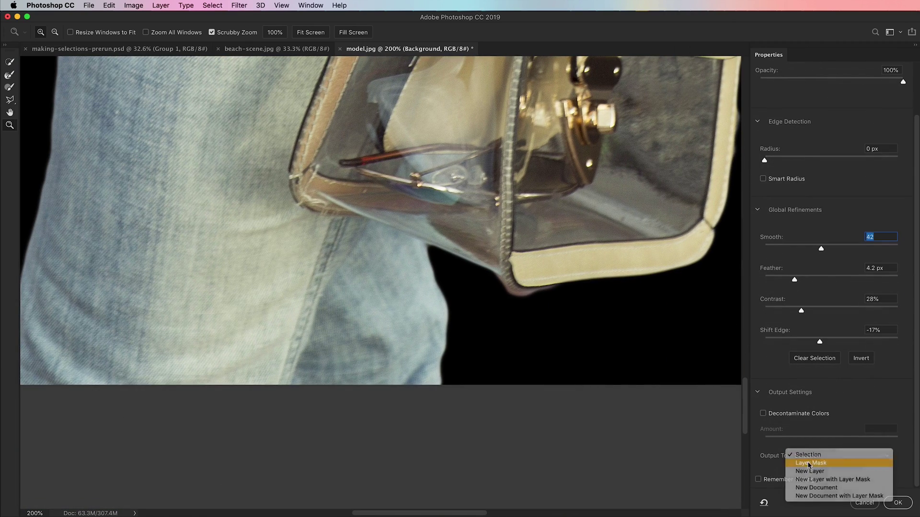
click(891, 501)
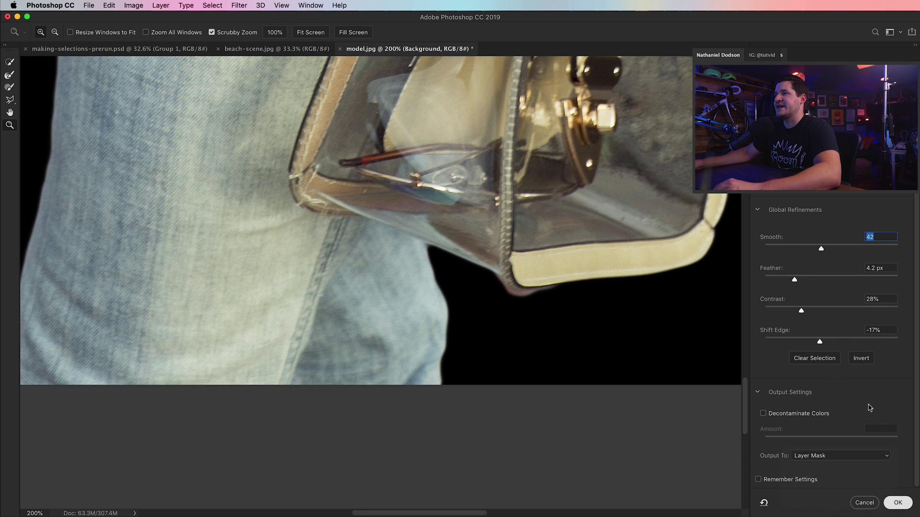
Step: Place the masked body layer above the beach layer, show the beach and check the body cutout around the neck and hair
drag(733, 352, 741, 311)
click(700, 360)
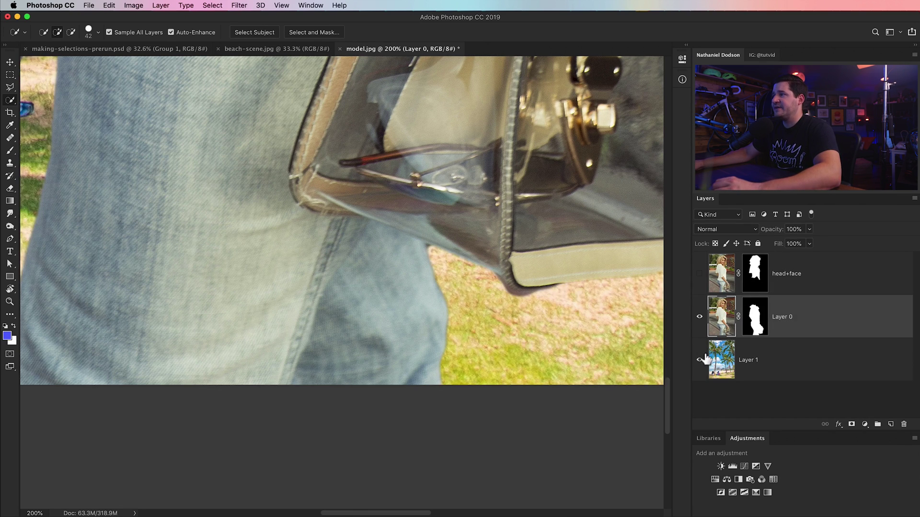
key(super+minus)
key(super+minus)
key(super+minus)
key(super+minus)
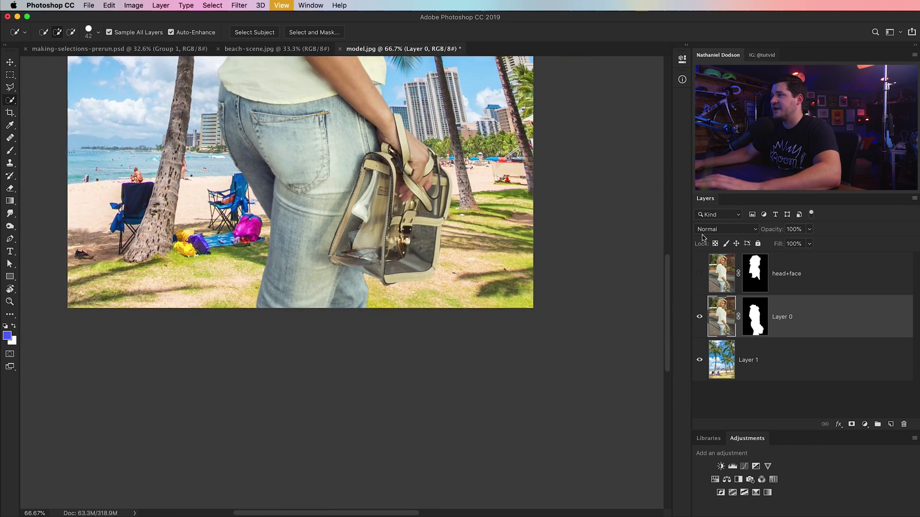
drag(312, 232, 327, 405)
drag(315, 188, 312, 301)
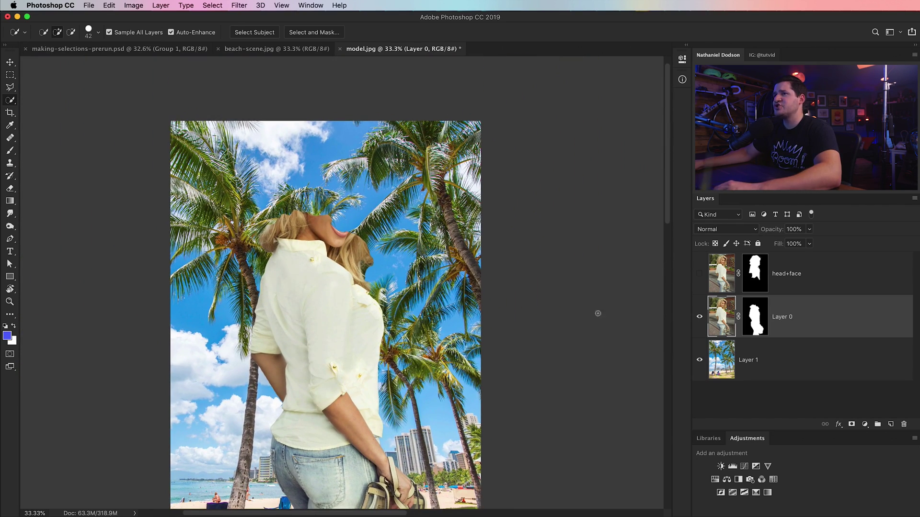
key(z)
drag(326, 235, 370, 299)
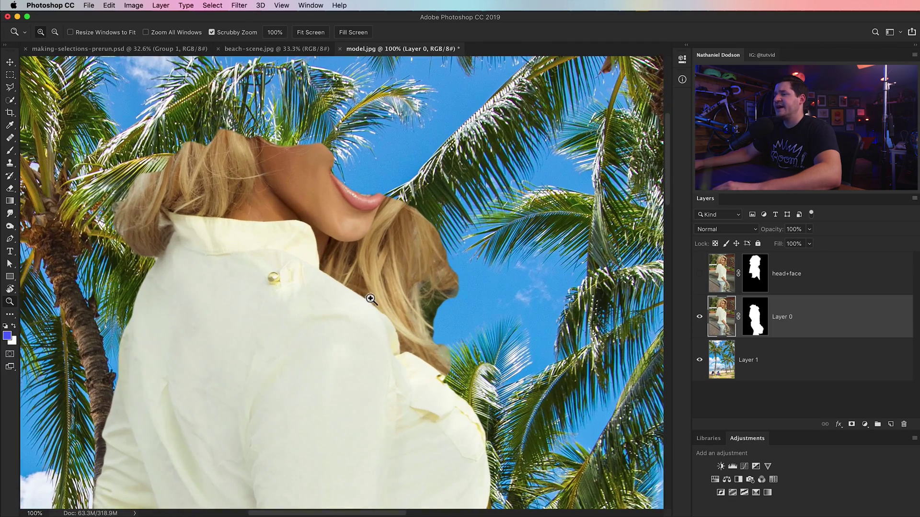
Step: Lasso the shirt area below the collar and hair with the head+face layer mask active
click(760, 322)
key(b)
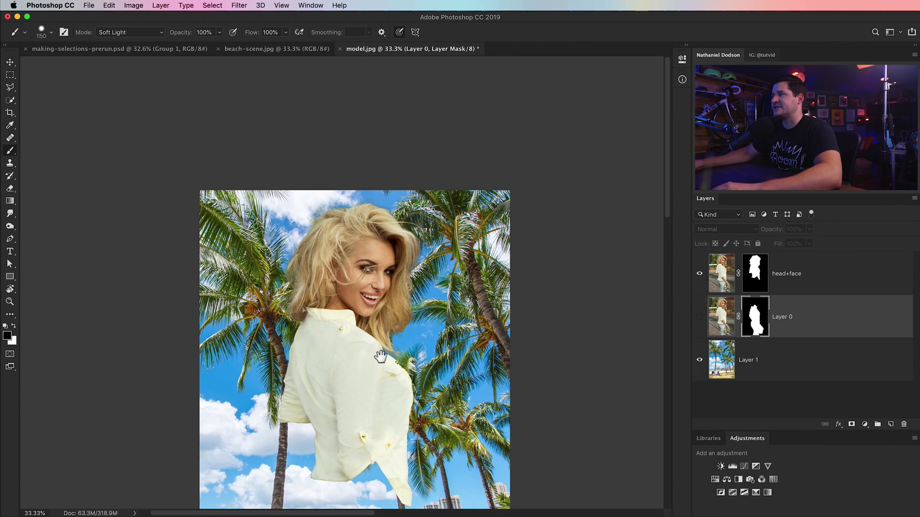
click(761, 278)
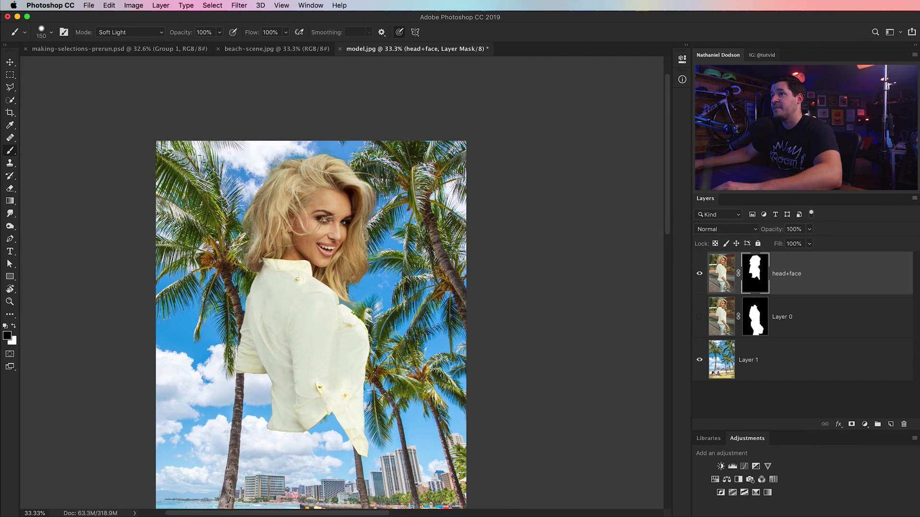
drag(17, 93, 45, 87)
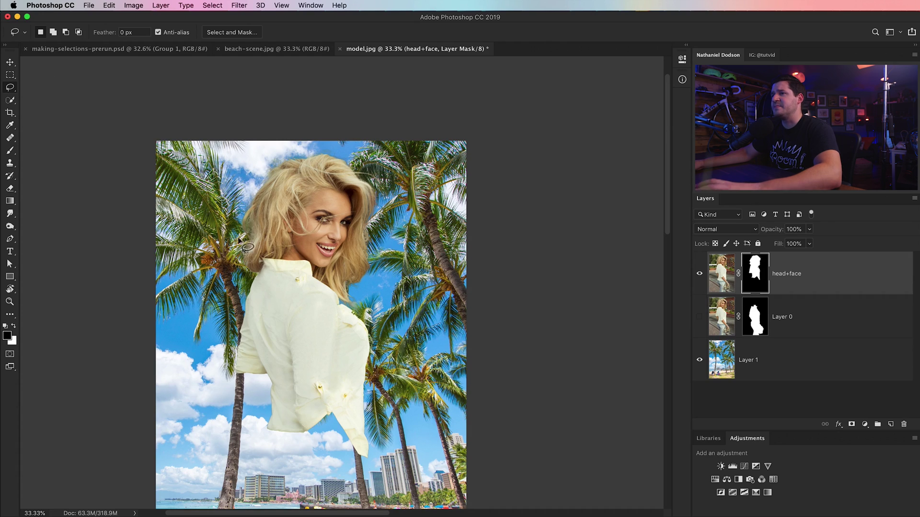
drag(240, 283, 266, 279)
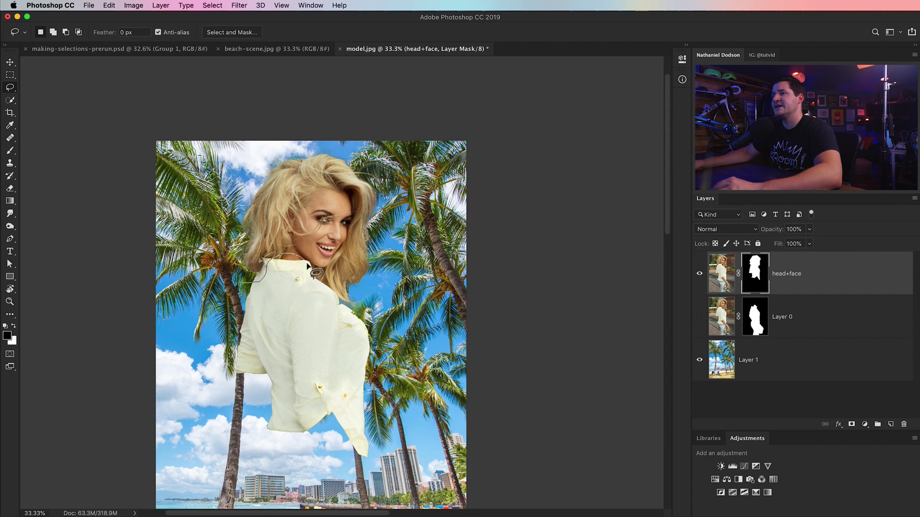
mouse_move(333, 305)
mouse_down()
mouse_move(364, 326)
mouse_move(381, 318)
mouse_move(386, 467)
mouse_move(302, 460)
mouse_up()
drag(224, 382, 241, 285)
Step: Fill the lassoed shirt area of the head+face mask with black and deselect
click(109, 5)
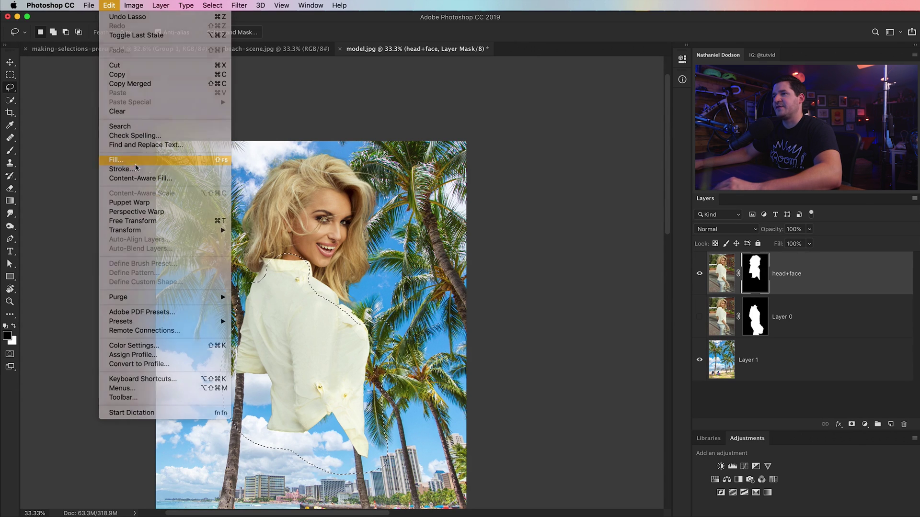
click(117, 160)
click(371, 218)
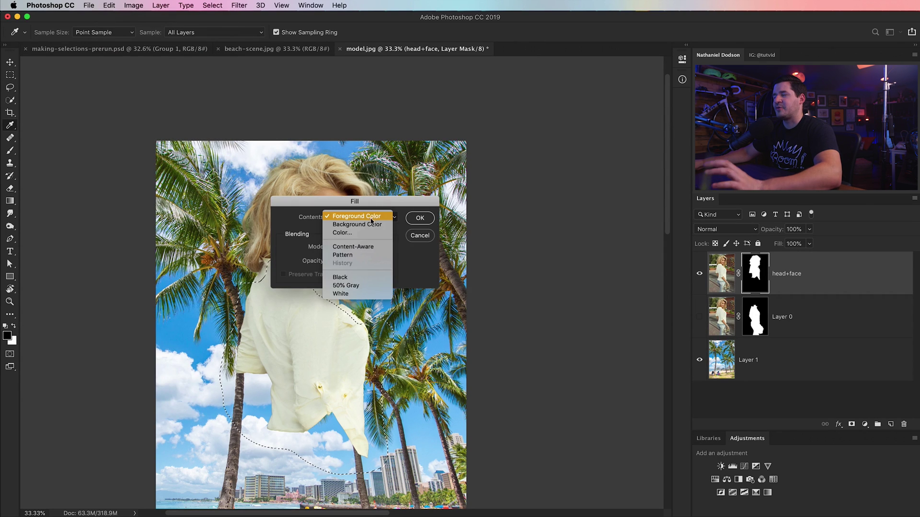
click(354, 278)
click(420, 218)
key(l)
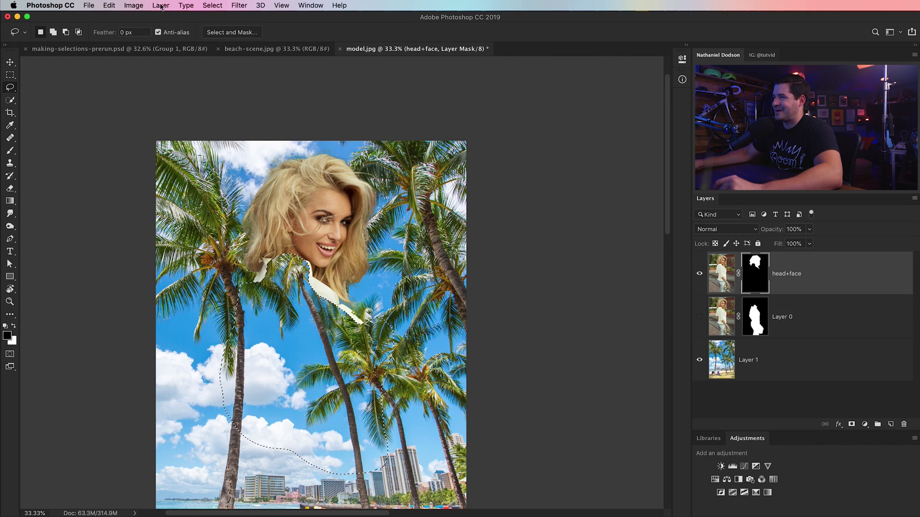
click(212, 5)
click(225, 27)
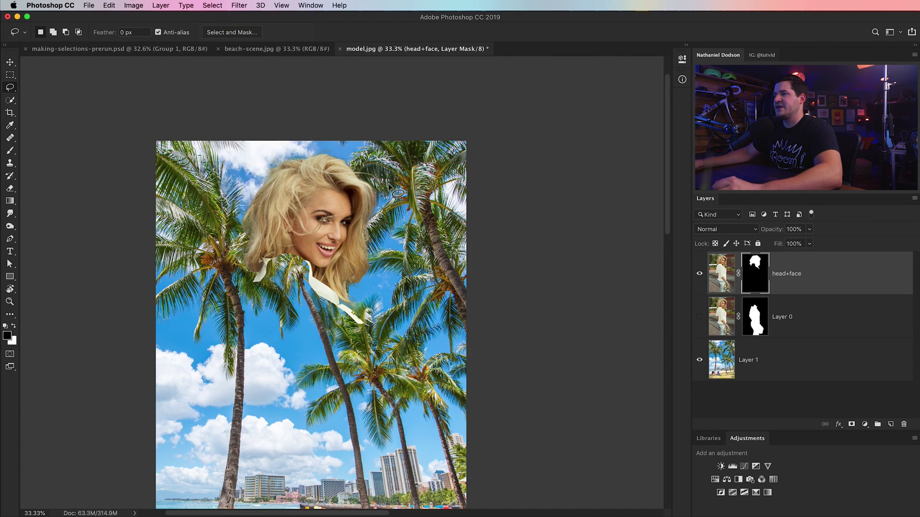
Step: Show the masked body layer beneath the head and make its layer mask active
click(700, 317)
click(757, 327)
key(z)
click(368, 452)
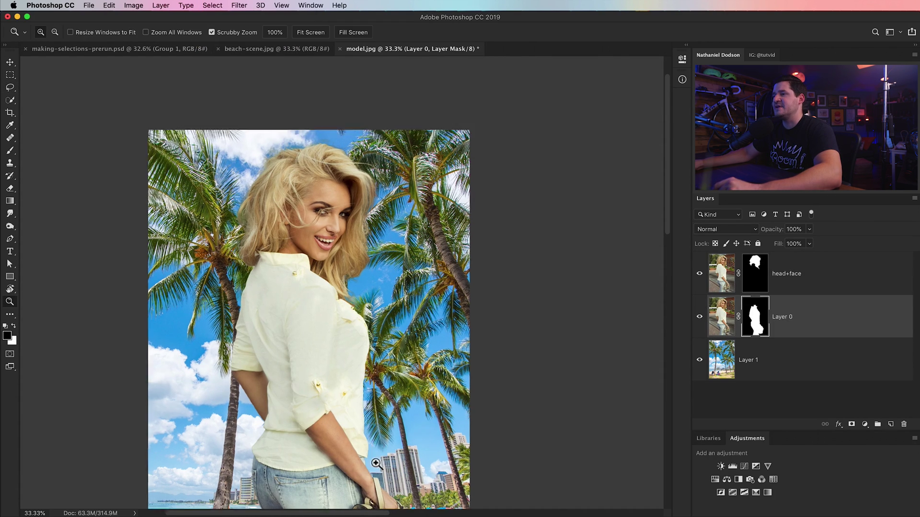
Step: Examine the body cutout edge along the forearm, shirt hem and shirt side against the beach
click(368, 453)
click(368, 452)
click(368, 453)
drag(361, 468, 464, 346)
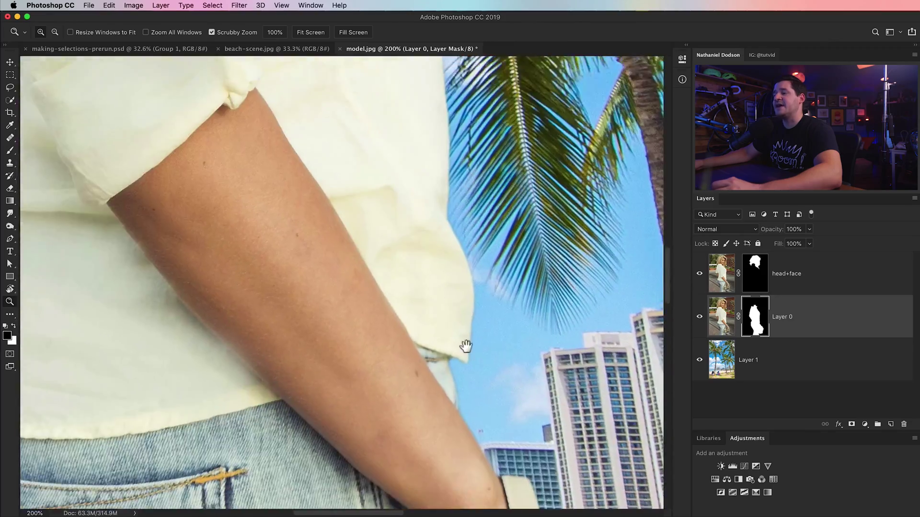
drag(462, 108, 392, 446)
key(super+minus)
key(super+minus)
key(super+minus)
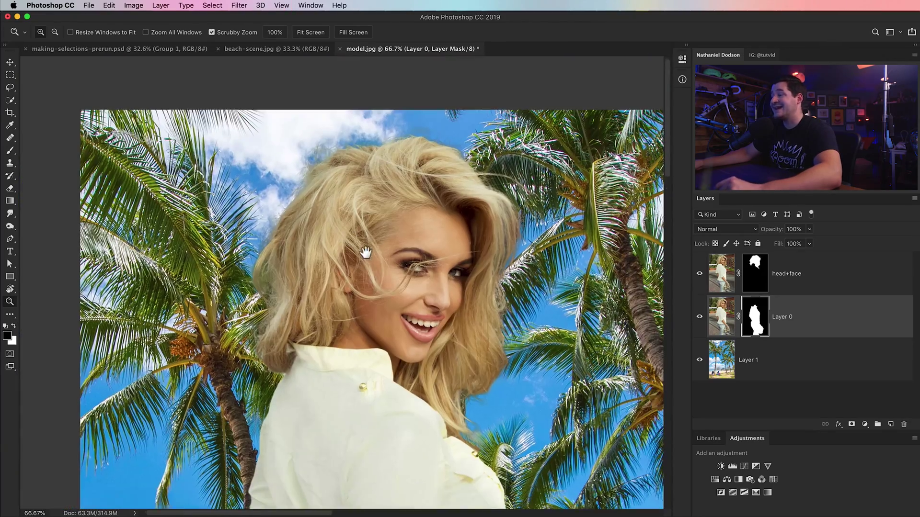
Step: Make the head+face layer mask active and examine the hair edges around the face and crown for fringing
click(756, 271)
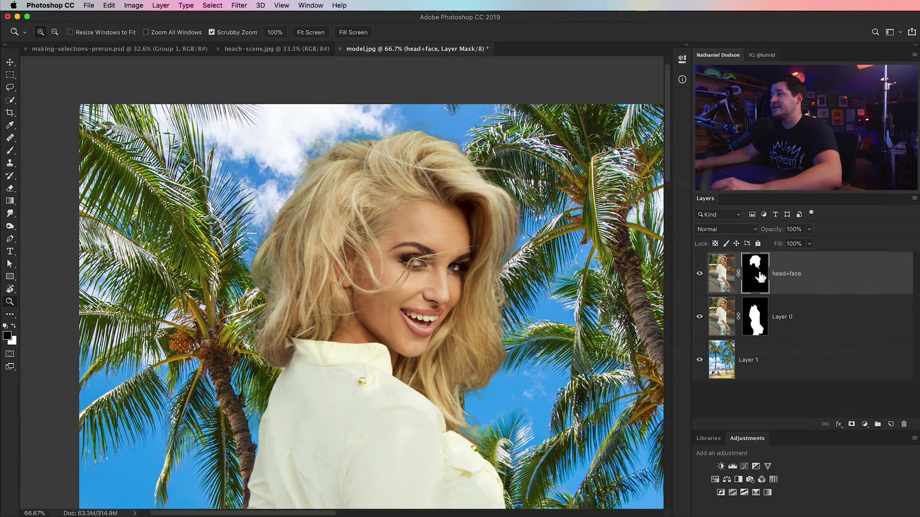
click(10, 150)
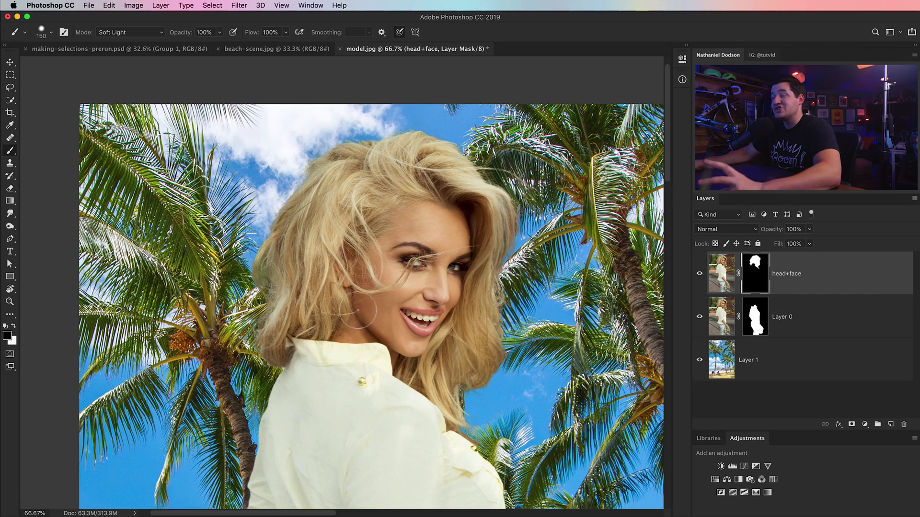
key(z)
click(498, 308)
click(498, 308)
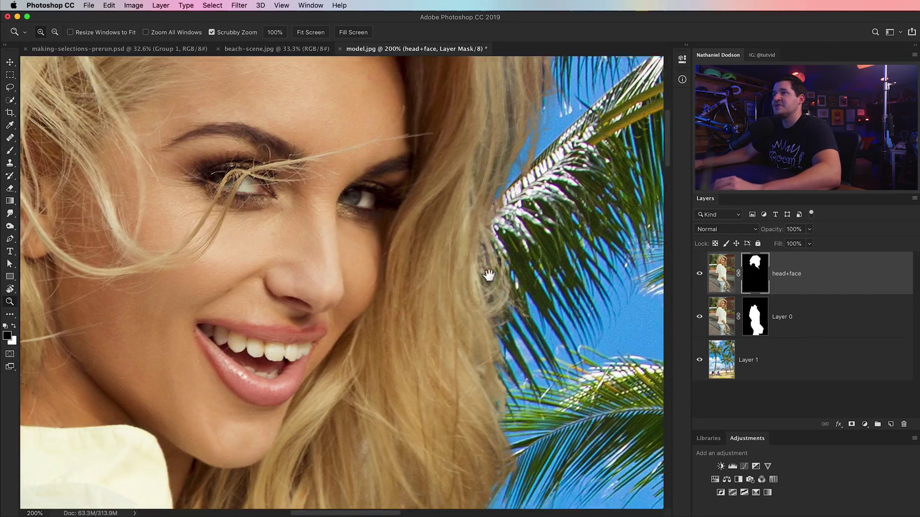
drag(488, 275, 507, 67)
drag(413, 258, 373, 237)
drag(450, 304, 439, 397)
drag(378, 95, 493, 407)
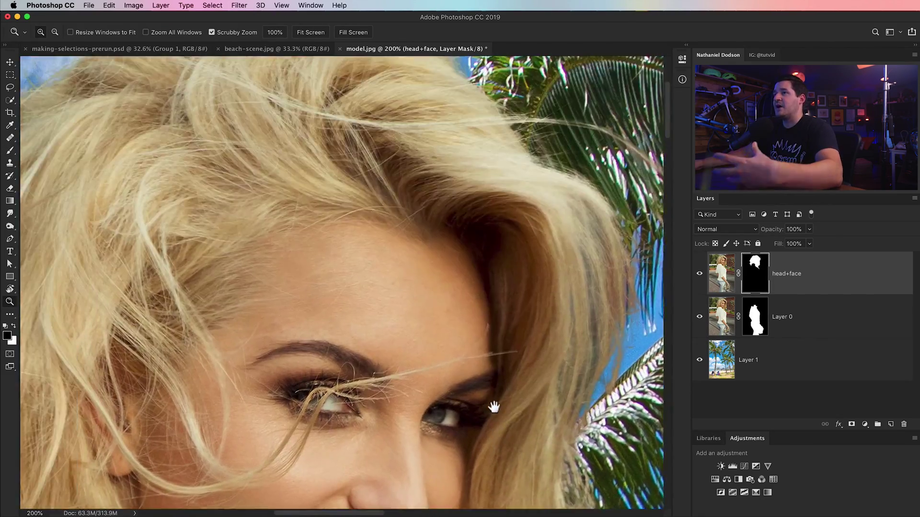
drag(396, 292, 504, 429)
key(super+minus)
key(super+minus)
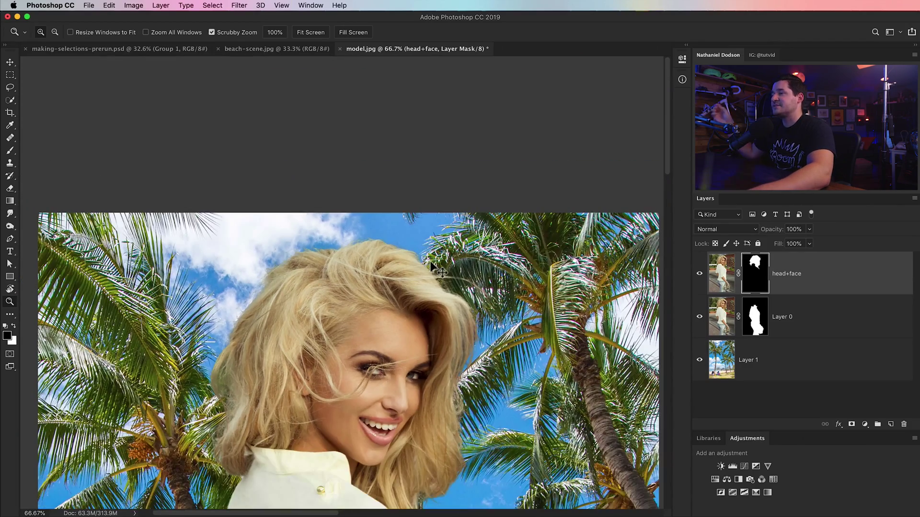
drag(398, 288, 441, 231)
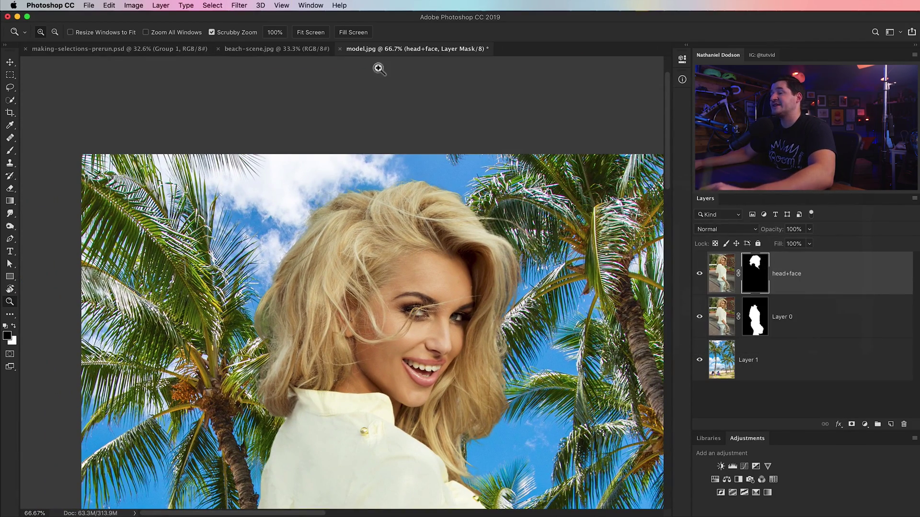
Step: Open Select and Mask for the head+face layer mask and set the view to On Layers
click(683, 60)
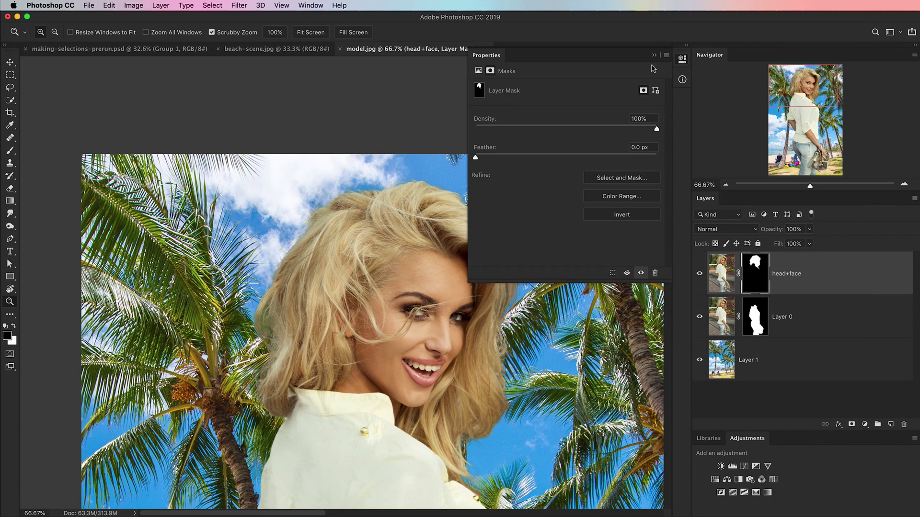
click(622, 178)
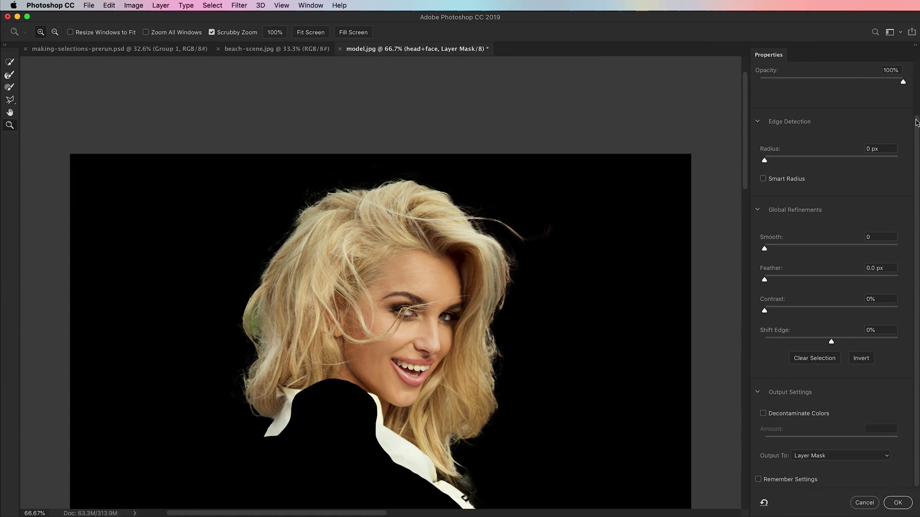
scroll(916, 122, up, 3)
click(801, 101)
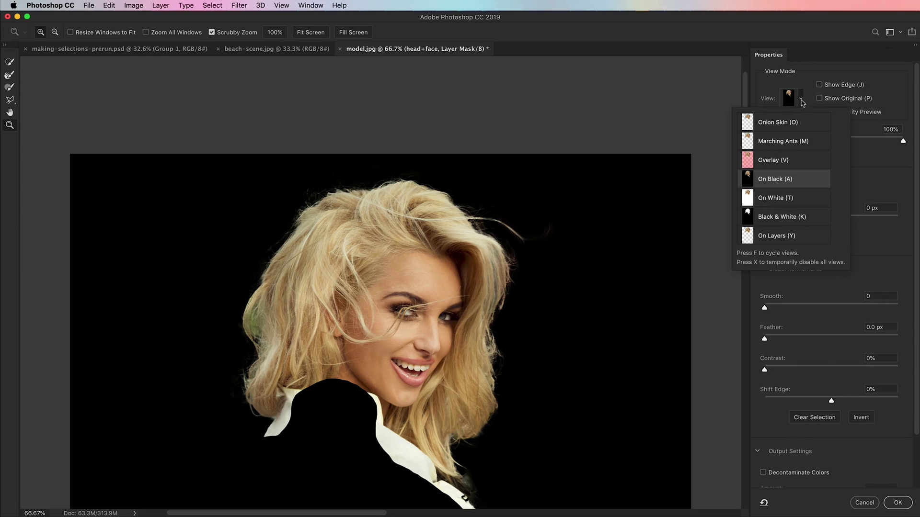
click(768, 237)
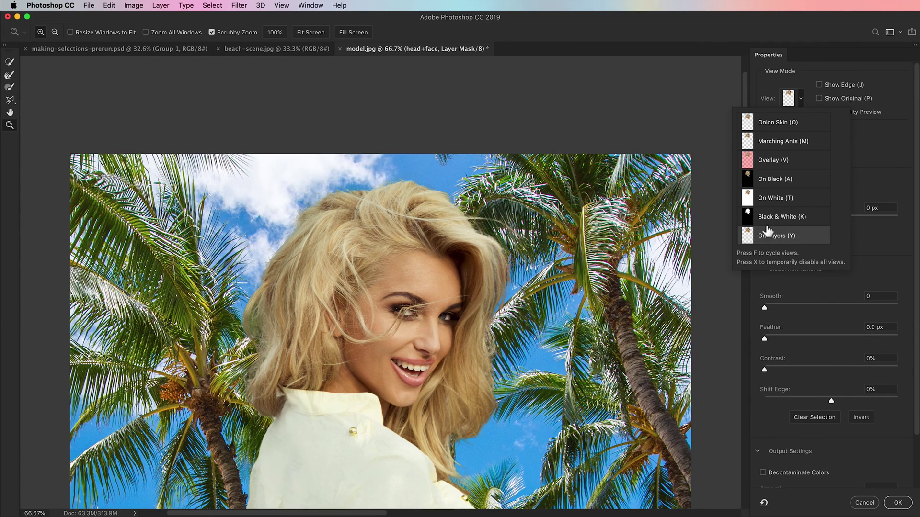
click(802, 102)
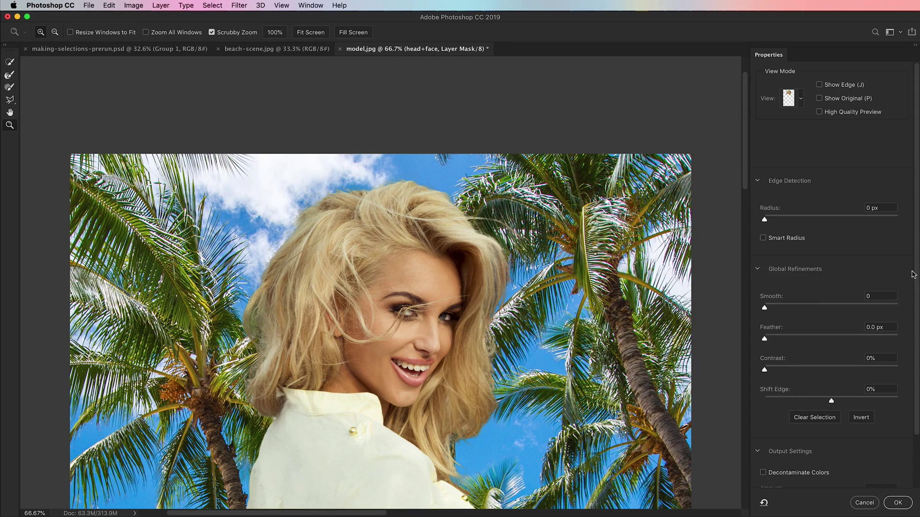
scroll(915, 307, down, 3)
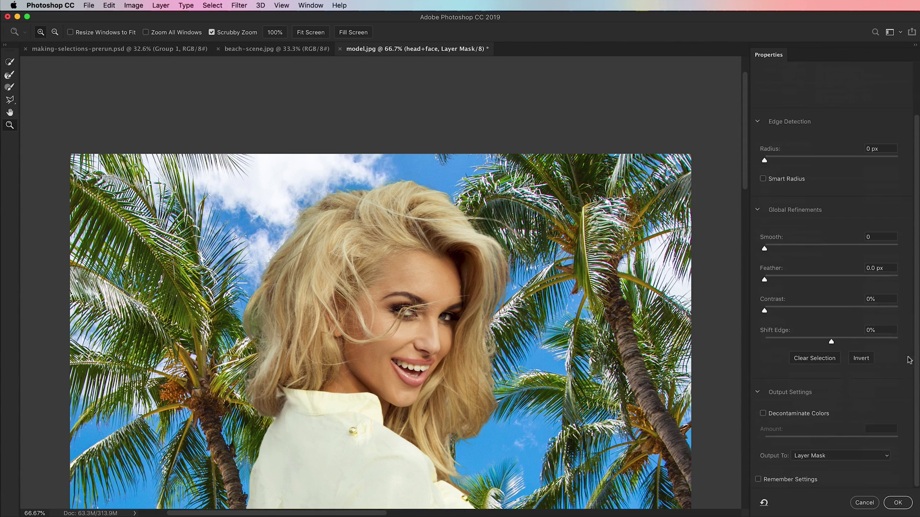
Step: Output the head refinement with Decontaminate Colors at 57% to a new layer with layer mask, and delete the old hidden head+face layer
click(772, 413)
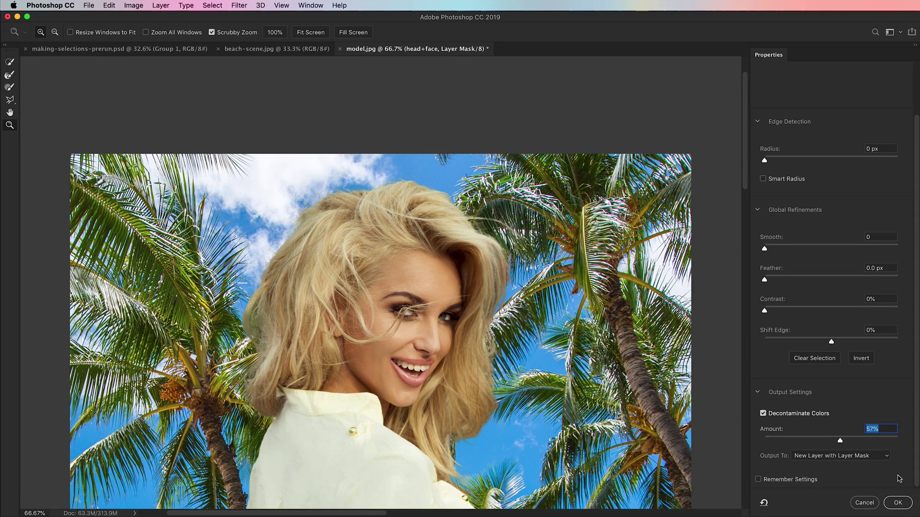
click(865, 459)
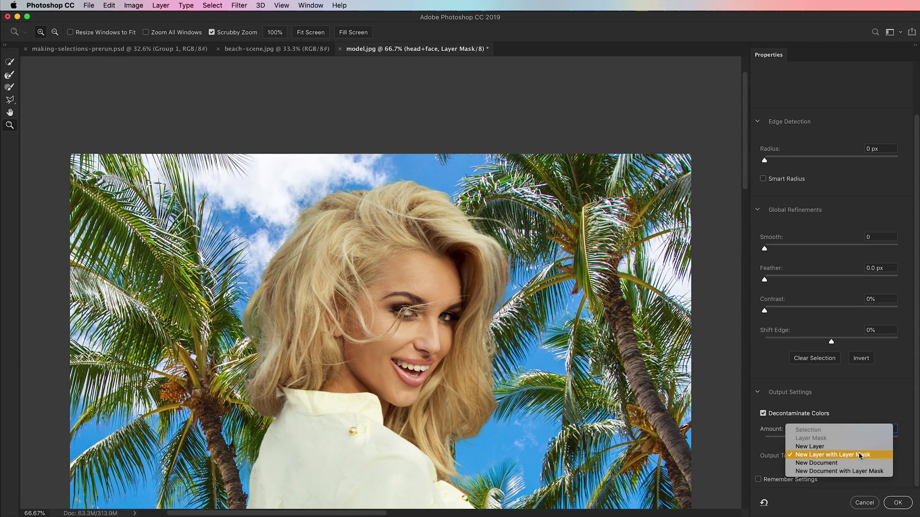
click(862, 455)
click(897, 503)
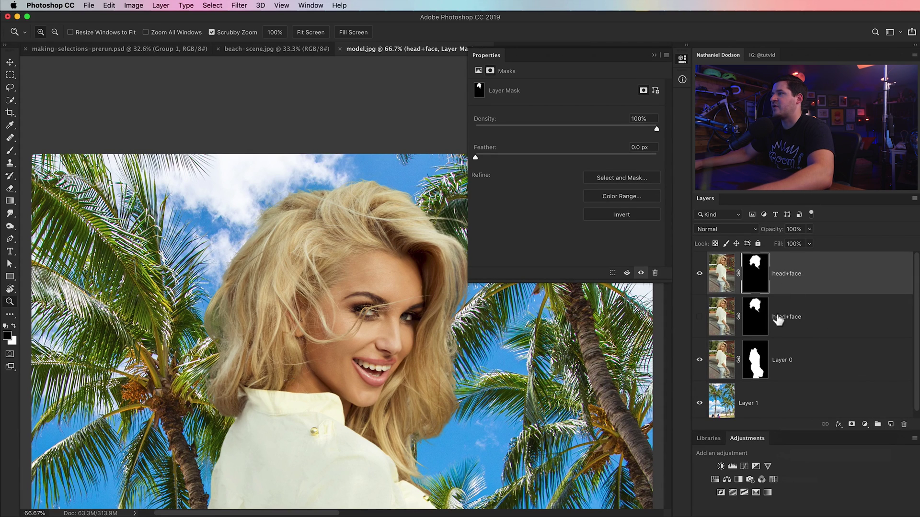
click(804, 314)
key(Delete)
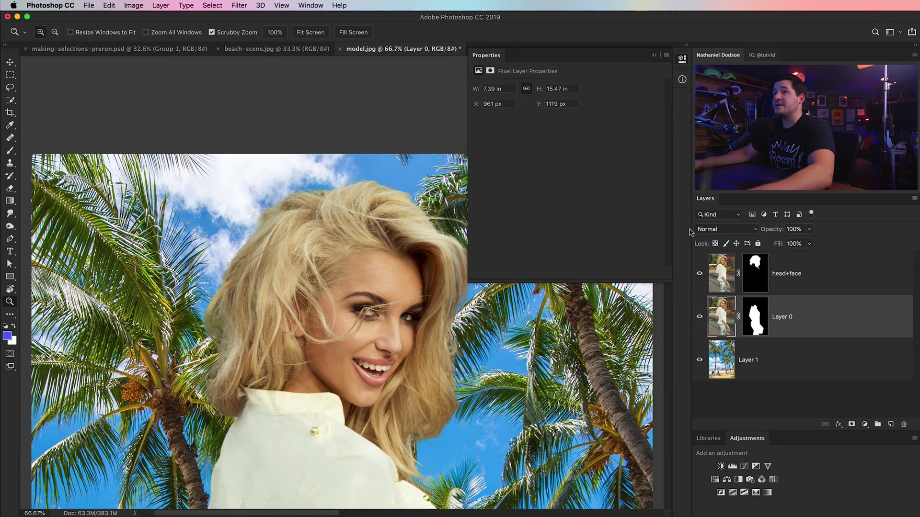
Step: Set up a white 3 px brush in Normal mode at 40% opacity for painting on the head+face layer mask
click(755, 273)
click(233, 319)
click(240, 383)
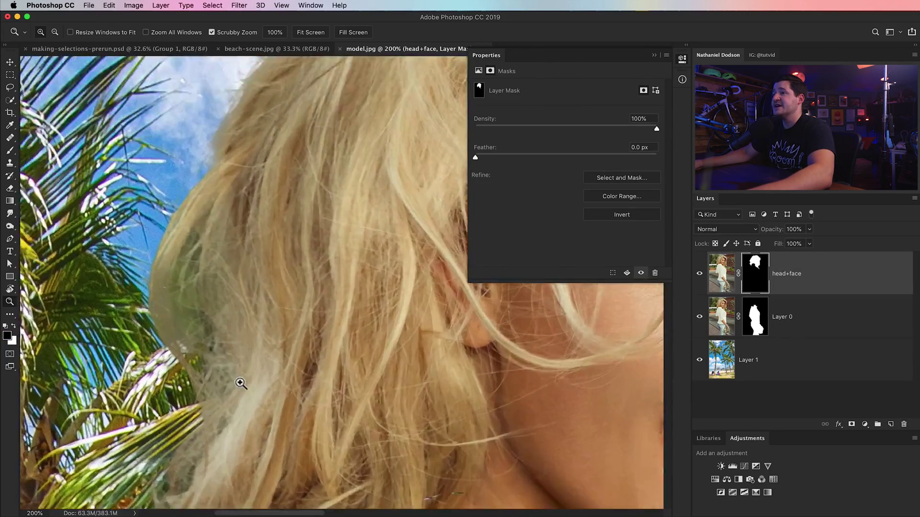
click(240, 383)
mouse_move(235, 390)
mouse_down()
mouse_move(300, 267)
mouse_move(320, 258)
mouse_up()
key(b)
click(131, 33)
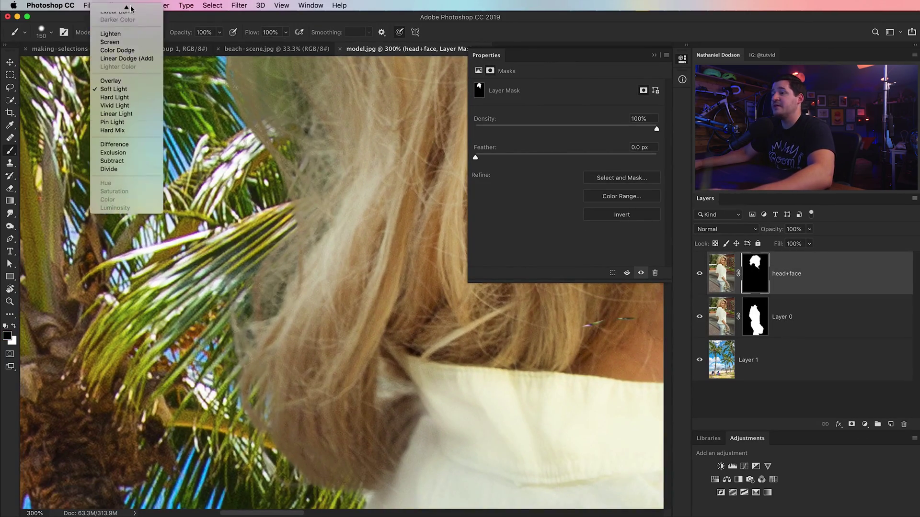
click(125, 9)
click(220, 33)
drag(221, 46, 192, 46)
right_click(267, 240)
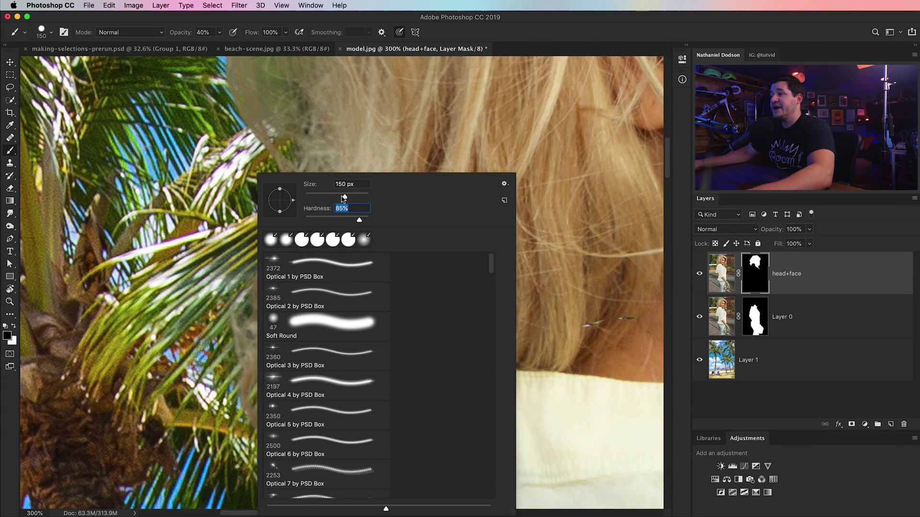
drag(344, 198, 314, 201)
key(Return)
key(x)
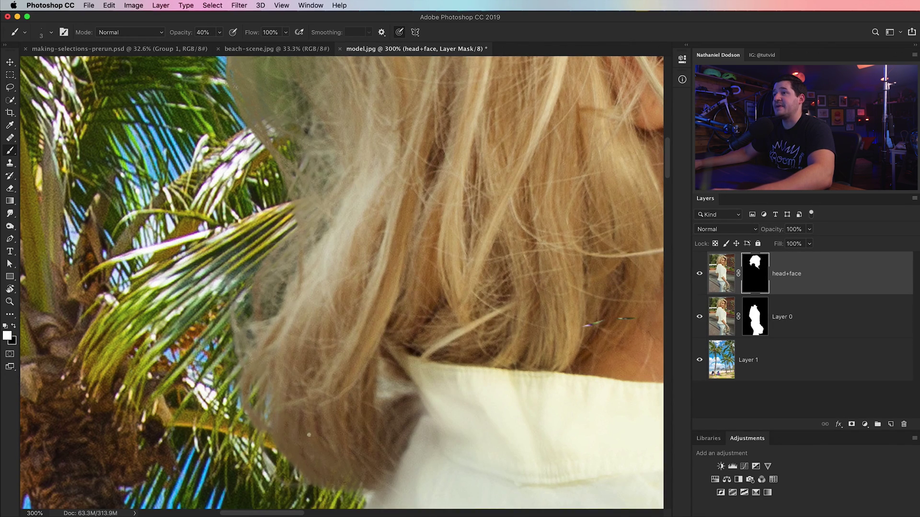
Step: Paint white at 100% opacity on the head+face mask along the hair beside the collar, enlarging the brush to 15 px
drag(290, 222, 240, 279)
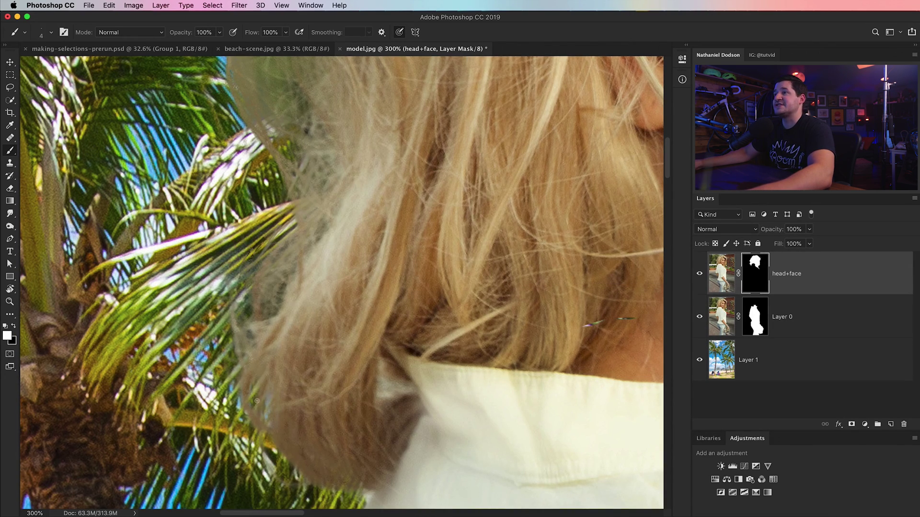
drag(257, 401, 309, 487)
key(bracketright)
key(bracketright)
key(bracketright)
key(bracketright)
key(bracketright)
key(bracketright)
key(bracketright)
drag(297, 163, 331, 399)
drag(277, 222, 264, 266)
mouse_move(348, 378)
mouse_down()
mouse_move(338, 415)
mouse_move(318, 244)
mouse_move(336, 460)
mouse_up()
drag(344, 254, 302, 328)
drag(425, 167, 326, 275)
Step: Paint white with the 15 px brush on the head+face mask along the outer hair edge around the head
drag(306, 441, 489, 129)
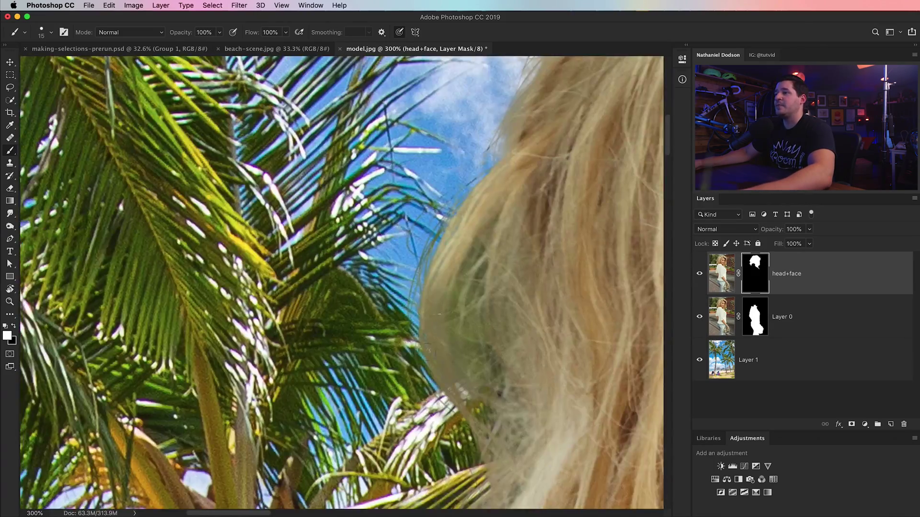
drag(551, 120, 383, 359)
mouse_move(512, 76)
mouse_down()
mouse_move(303, 271)
mouse_move(390, 255)
mouse_up()
drag(429, 233, 387, 229)
drag(507, 168, 460, 185)
drag(610, 155, 398, 198)
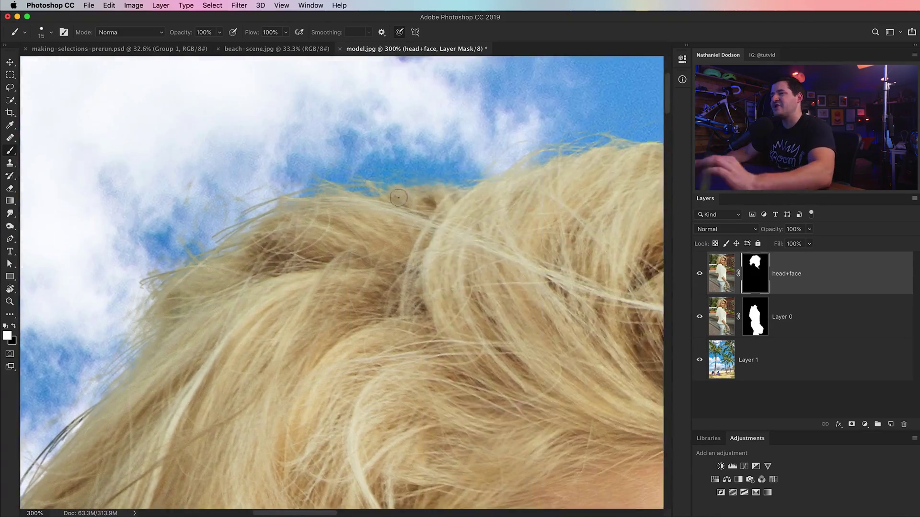
drag(307, 451, 29, 493)
drag(192, 218, 282, 194)
drag(460, 249, 298, 277)
drag(349, 322, 215, 91)
drag(257, 367, 412, 72)
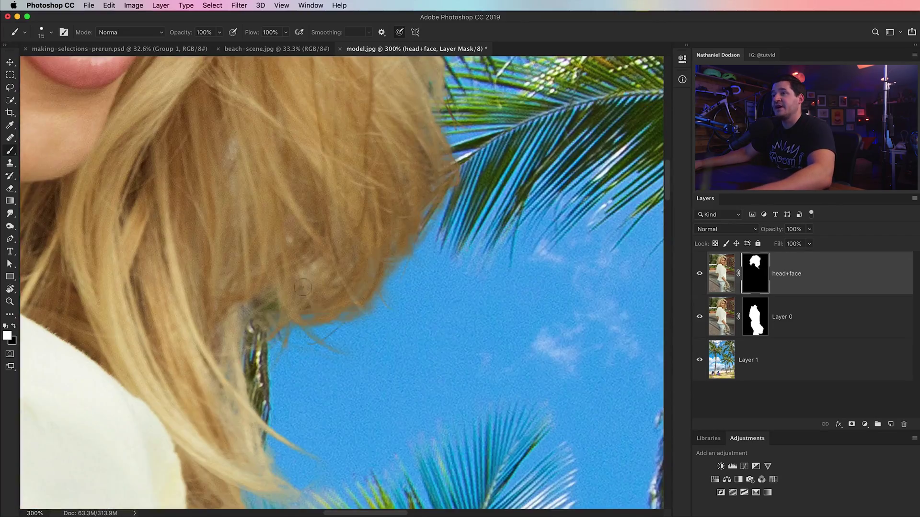
drag(355, 320, 291, 312)
Step: Paint black on the head+face mask over the dark fringe hairs at the crown with a 90 px Soft Light brush
key(super+minus)
drag(367, 297, 320, 225)
key(super+minus)
key(super+minus)
drag(390, 257, 474, 411)
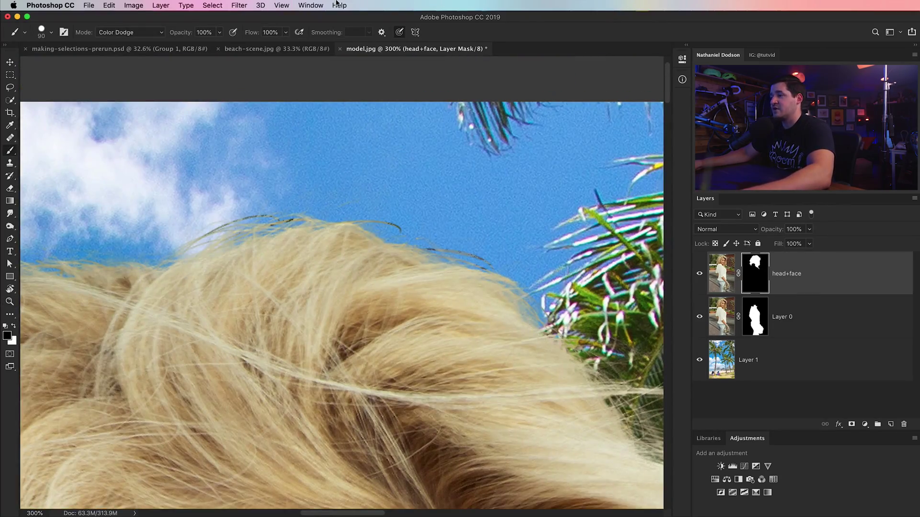
click(131, 32)
click(113, 73)
drag(486, 263, 403, 238)
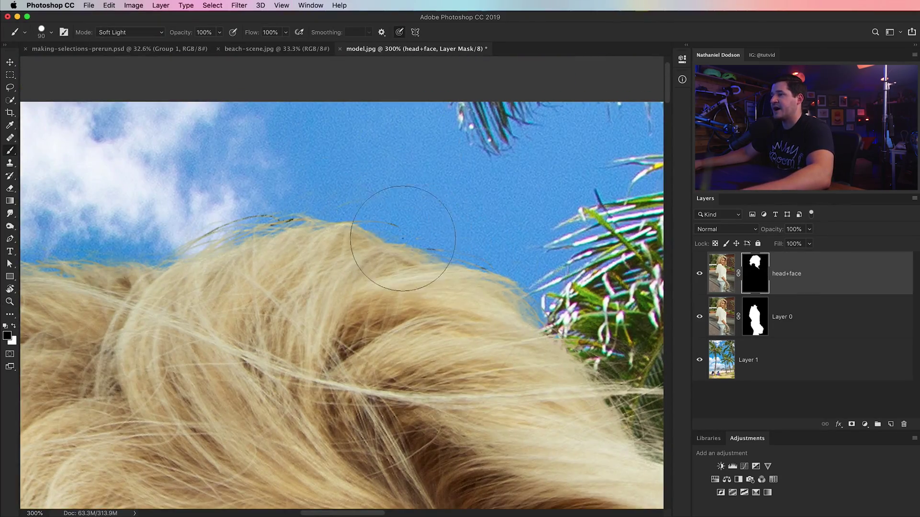
Step: Paint out the remaining dark stray hairs along the crown on the mask with a small black Normal-mode brush
key(alt+shift+n)
key(bracketleft)
key(bracketleft)
key(bracketleft)
key(bracketleft)
key(bracketleft)
key(bracketleft)
key(bracketleft)
key(bracketleft)
key(bracketleft)
key(bracketleft)
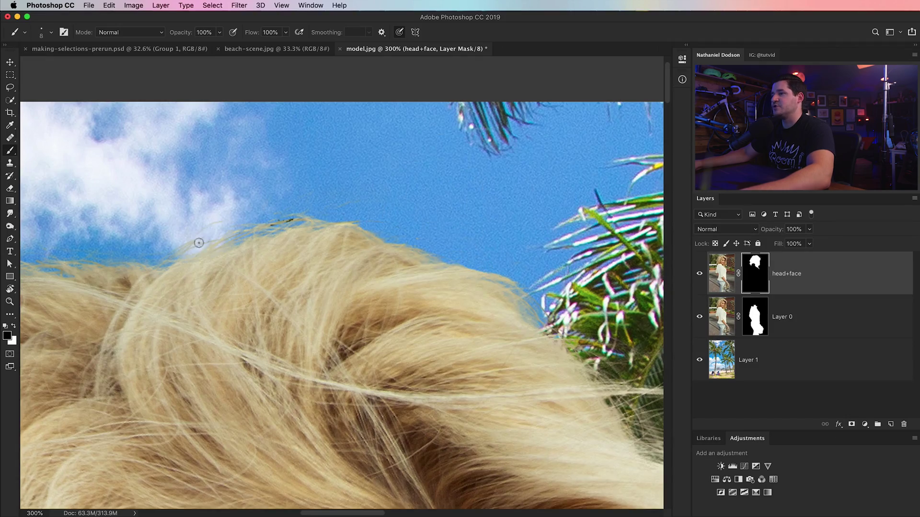
key(super+0)
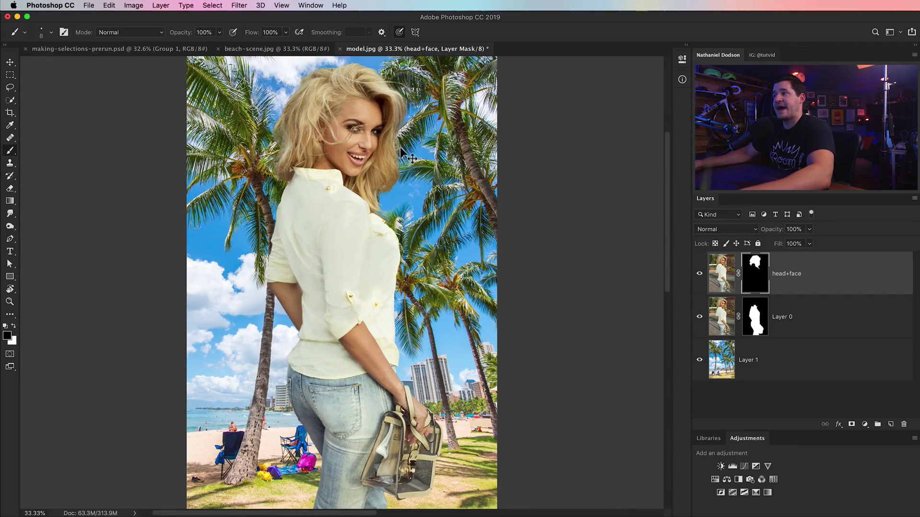
Step: Outline the clear plastic panel at the handbag's lower corner with the Polygonal Lasso, fill it with black on the body layer's mask and deselect
click(756, 318)
key(z)
click(417, 453)
click(418, 452)
click(418, 453)
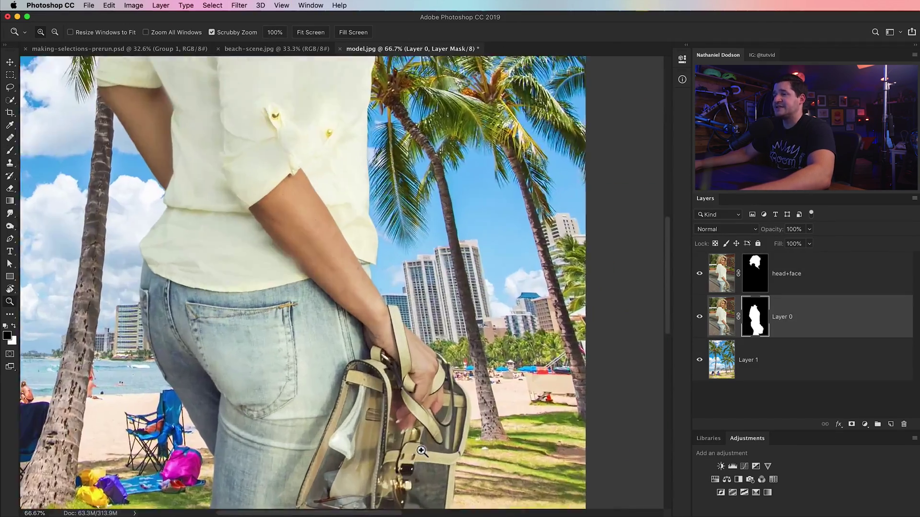
click(418, 453)
drag(417, 453, 461, 263)
drag(442, 312, 458, 251)
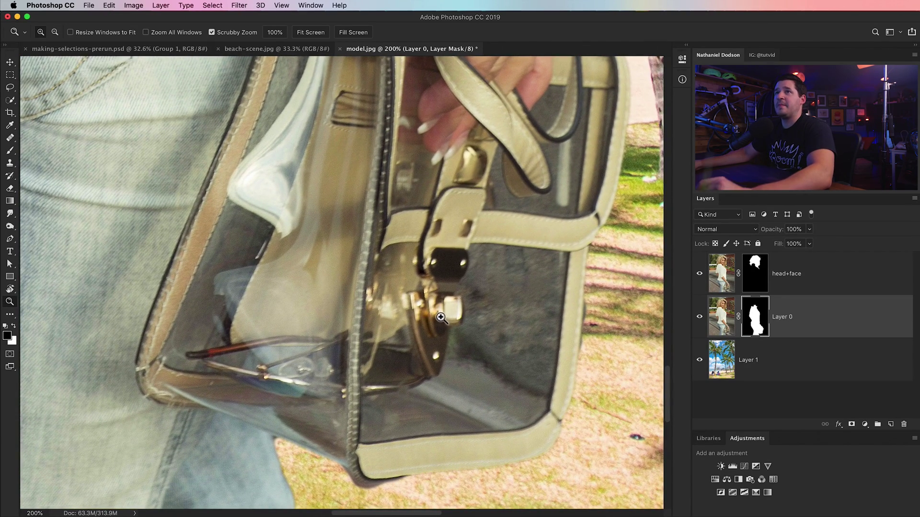
key(shift+l)
click(173, 387)
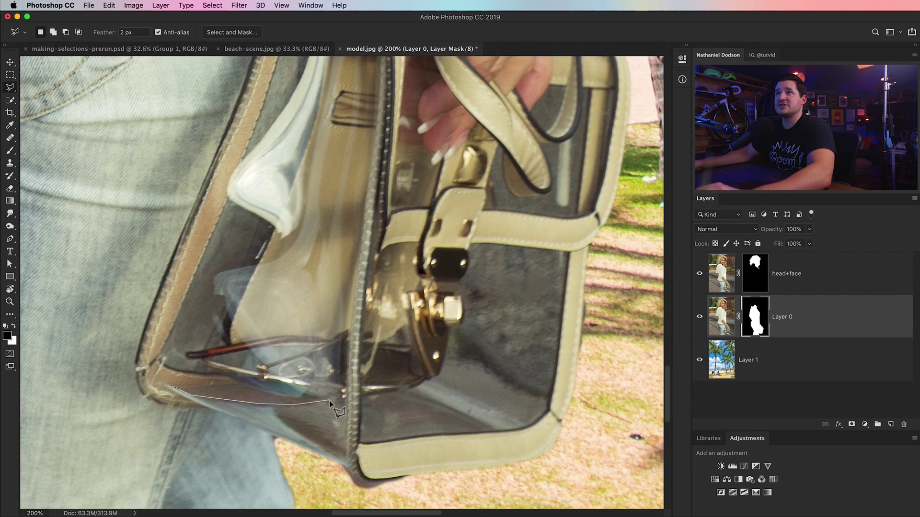
click(346, 401)
click(346, 459)
click(312, 442)
click(273, 421)
click(275, 406)
click(174, 389)
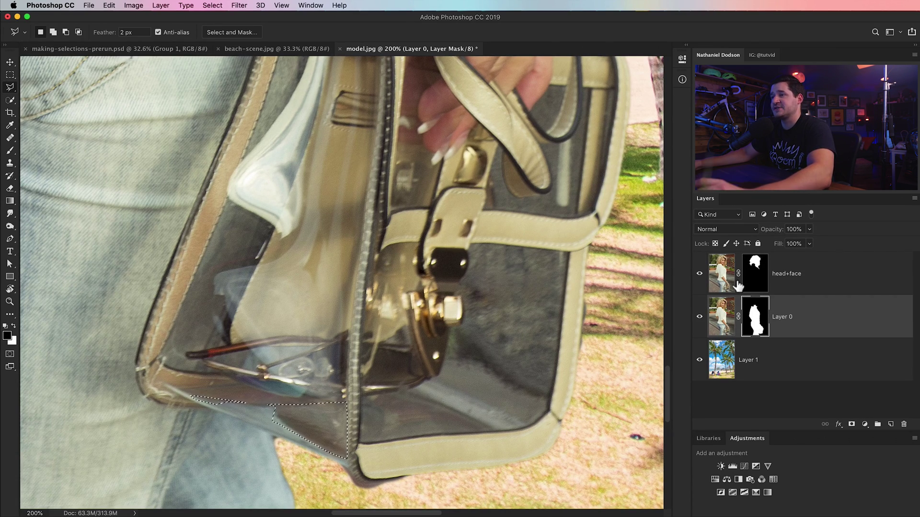
key(alt+BackSpace)
key(super+d)
Step: Outline the plastic panel just above the handbag's bottom trim with the Polygonal Lasso and fill it with black on the body layer's mask
drag(356, 401, 317, 367)
click(314, 366)
click(361, 359)
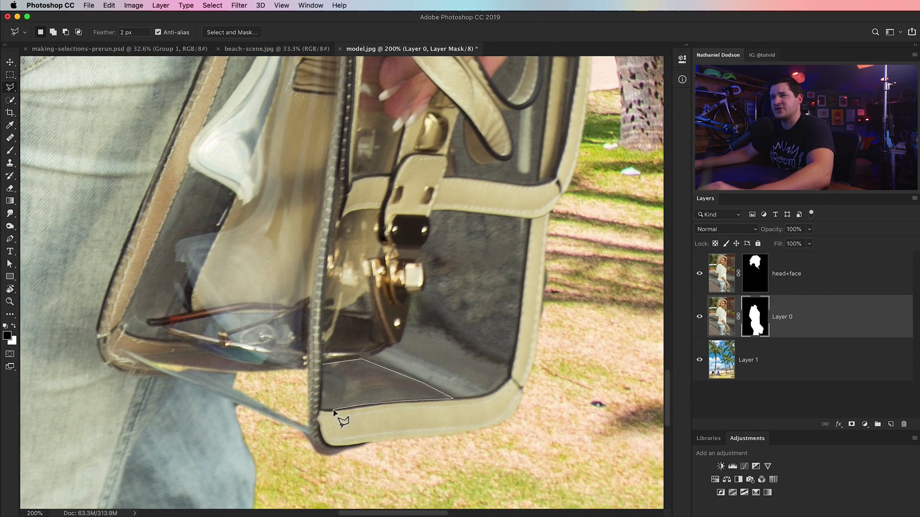
Step: Outline the handbag's large clear side panel around the clasp and inner trim with the Polygonal Lasso, fill it with black on the mask and deselect
click(401, 343)
click(409, 294)
click(423, 293)
click(425, 286)
click(426, 274)
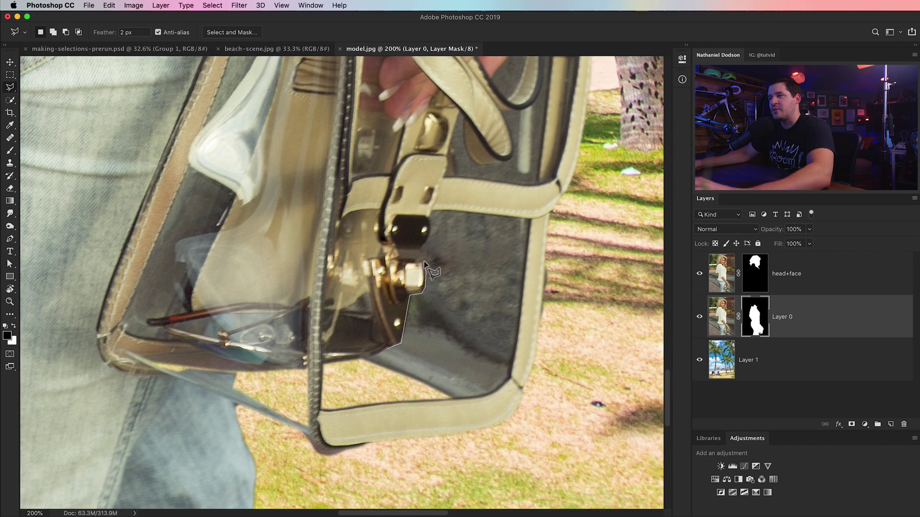
click(425, 263)
click(415, 263)
click(415, 258)
key(BackSpace)
key(BackSpace)
click(425, 251)
click(422, 249)
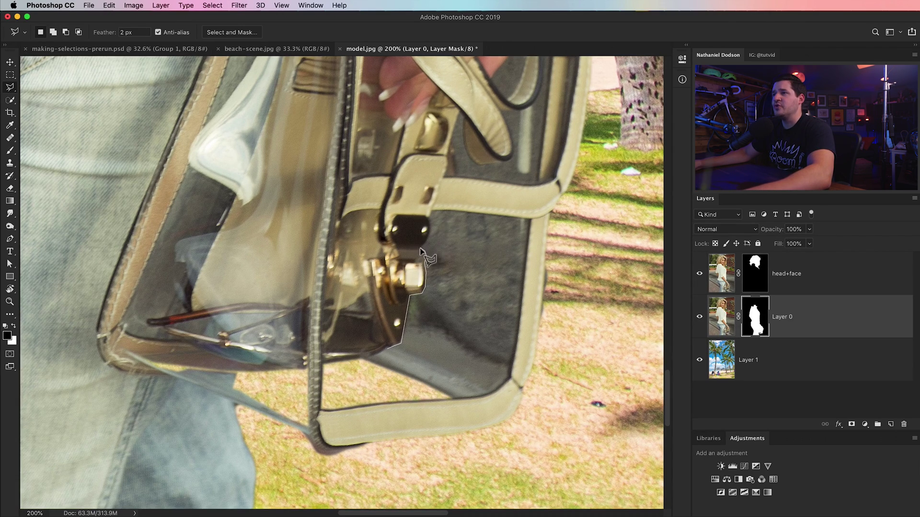
click(429, 236)
click(431, 225)
click(431, 211)
click(530, 220)
click(509, 376)
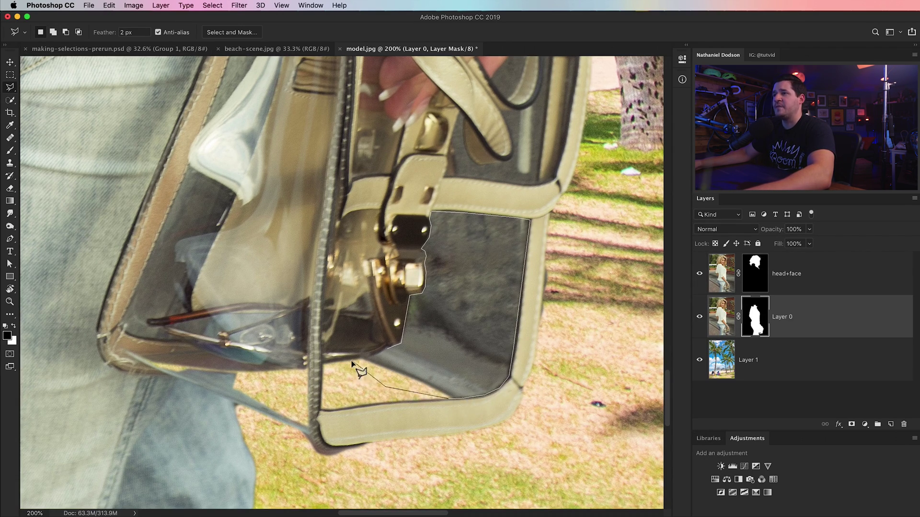
double_click(449, 384)
key(alt+BackSpace)
key(super+d)
Step: With the cut-out bag panels selected, add a new layer named plasticHAZE directly above the body layer
key(super+minus)
key(super+minus)
key(super+minus)
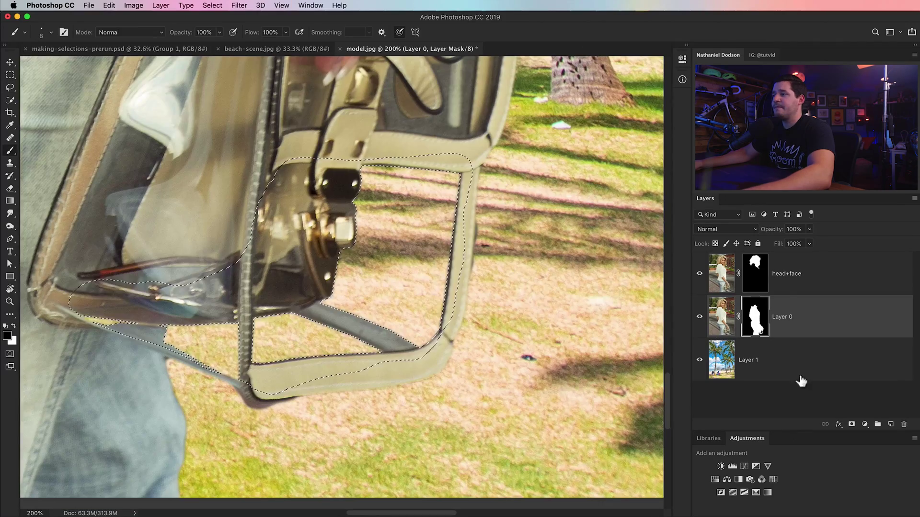
key(super+shift+alt+n)
double_click(755, 317)
text(plasticHAZE)
key(Return)
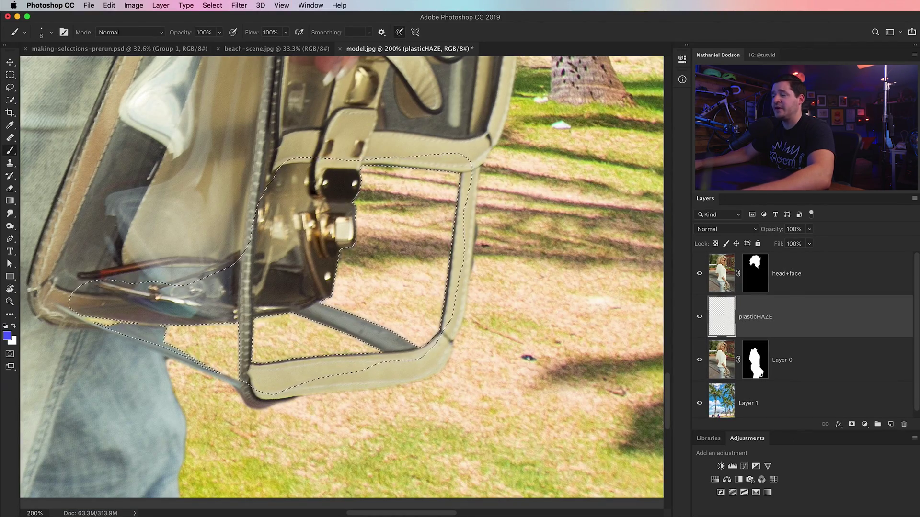
Step: Paint white over the selected clear bag panels on the plasticHAZE layer, starting with a 40 px brush
key(x)
key(bracketright)
key(bracketright)
key(bracketright)
key(bracketright)
key(bracketright)
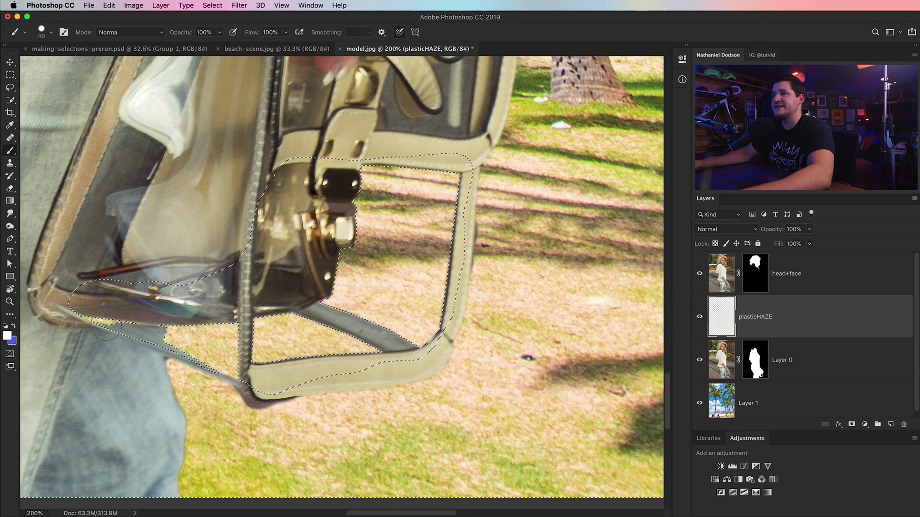
mouse_move(155, 332)
mouse_down()
mouse_move(227, 340)
mouse_move(237, 352)
mouse_move(182, 331)
mouse_move(193, 352)
mouse_move(220, 352)
mouse_move(211, 371)
mouse_move(235, 381)
mouse_move(209, 359)
mouse_up()
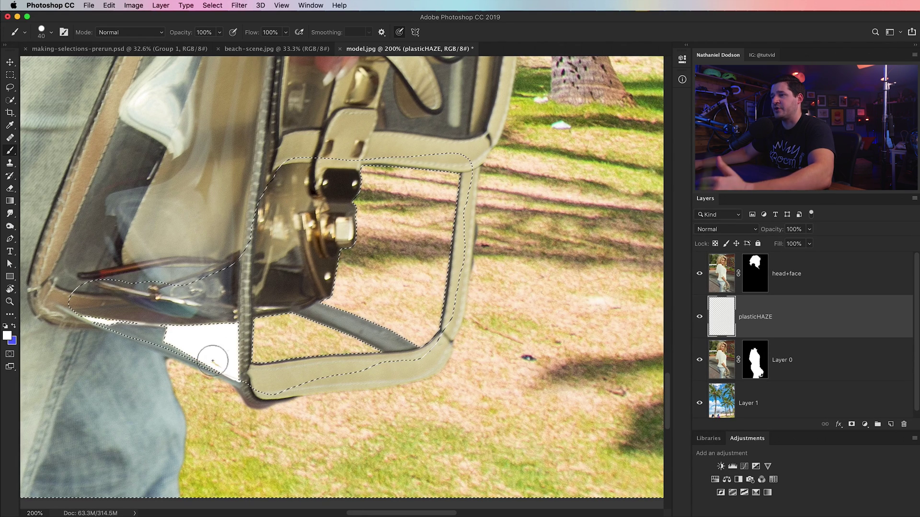
mouse_move(289, 353)
mouse_down()
mouse_move(262, 359)
mouse_move(263, 339)
mouse_move(302, 336)
mouse_move(350, 356)
mouse_move(309, 356)
mouse_move(371, 211)
mouse_move(476, 179)
mouse_move(421, 263)
mouse_move(377, 195)
mouse_move(396, 300)
mouse_move(431, 335)
mouse_move(448, 262)
mouse_move(420, 269)
mouse_up()
Step: Deselect and erase the white overspill along the bag's outer trim with a 15 to 30 px Eraser at 100% opacity
key(ctrl+d)
key(e)
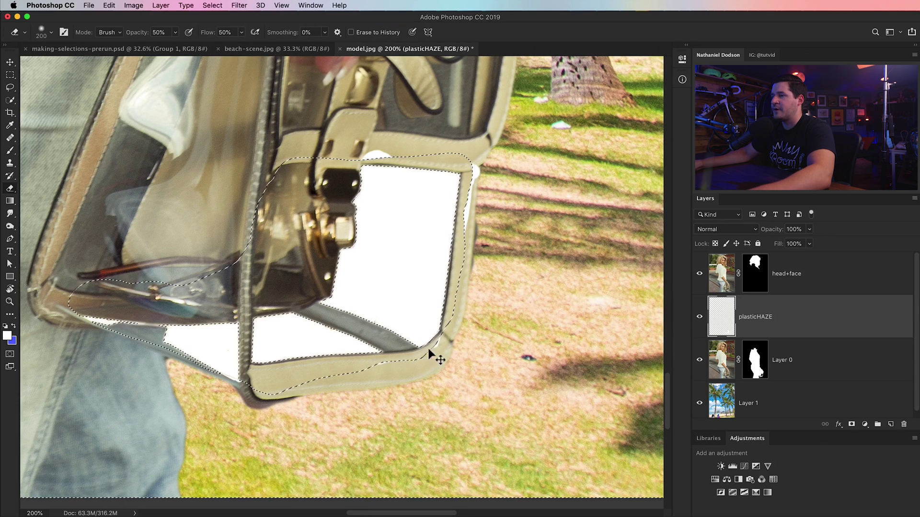
key(bracketleft)
key(bracketleft)
key(bracketleft)
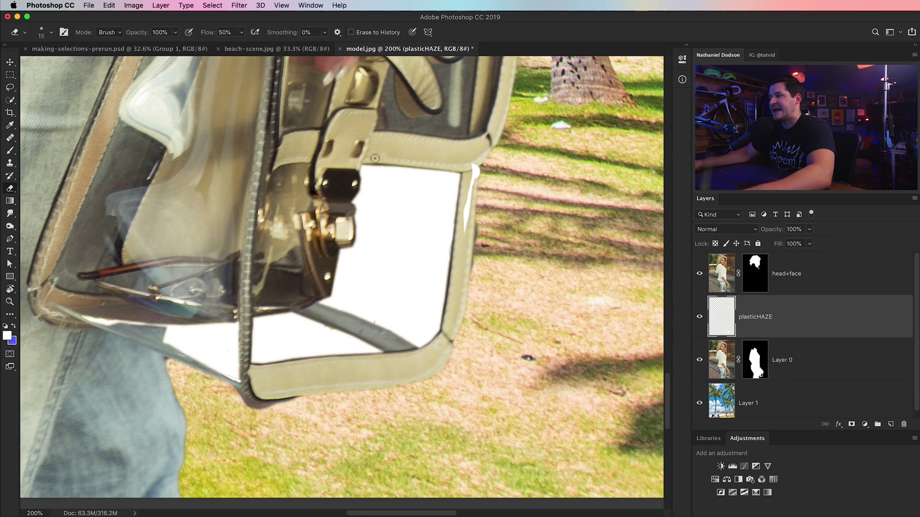
key(bracketright)
key(bracketright)
drag(476, 186, 473, 242)
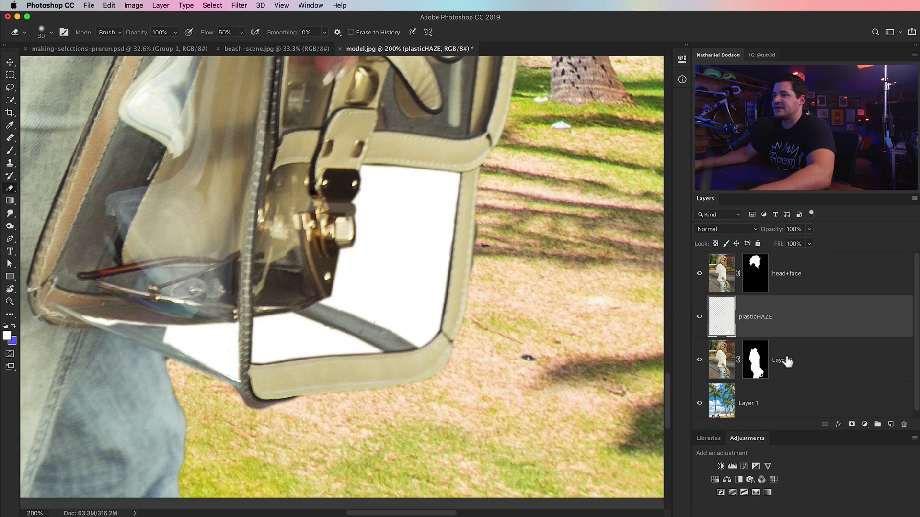
Step: Lower the plasticHAZE layer's opacity to 60%, judging the effect on the whole composite
drag(757, 233, 742, 235)
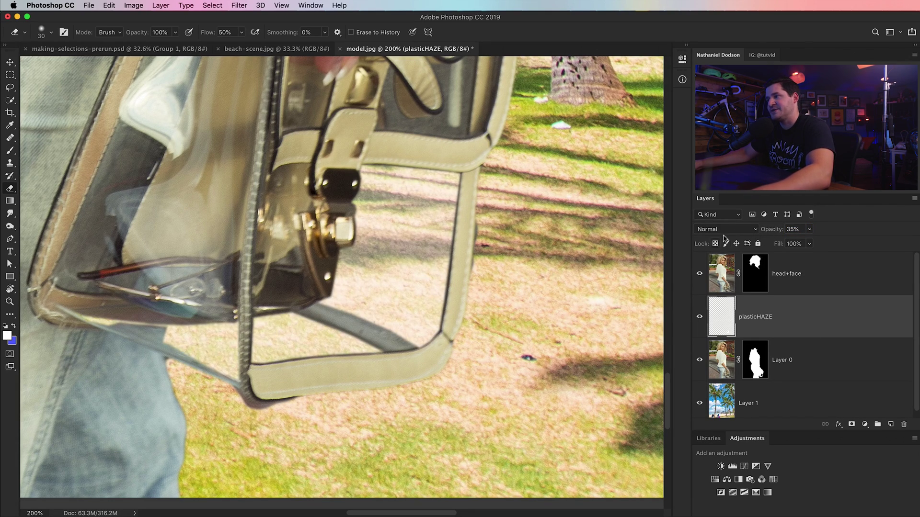
key(super+minus)
key(super+minus)
key(super+minus)
key(super+minus)
key(super+minus)
key(super+plus)
key(v)
key(5)
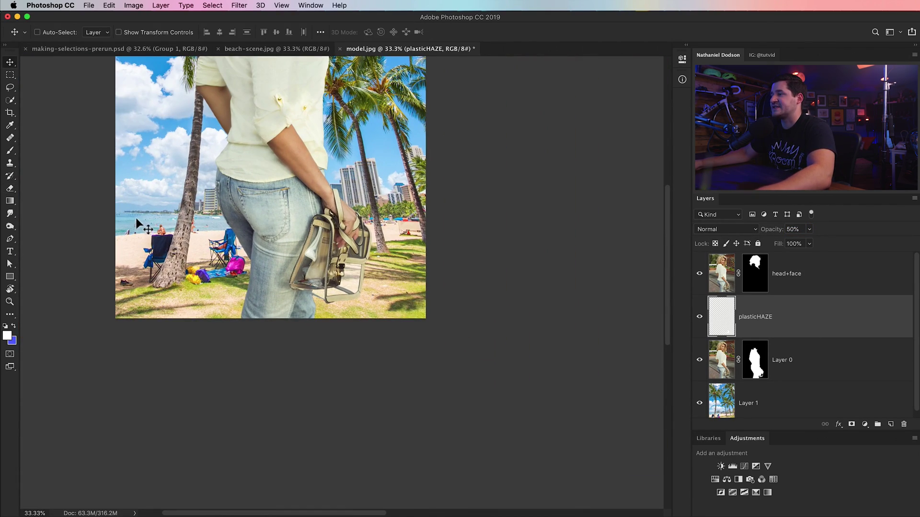
drag(319, 320, 322, 471)
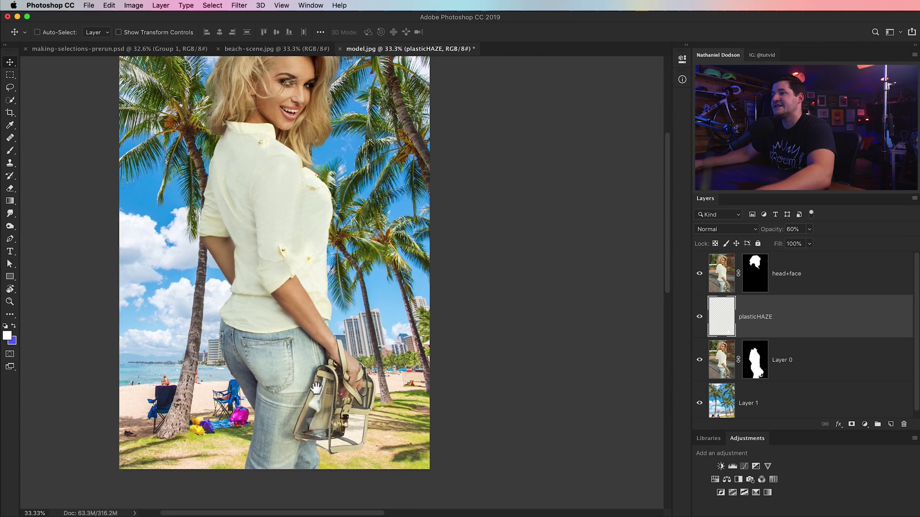
drag(337, 382, 399, 420)
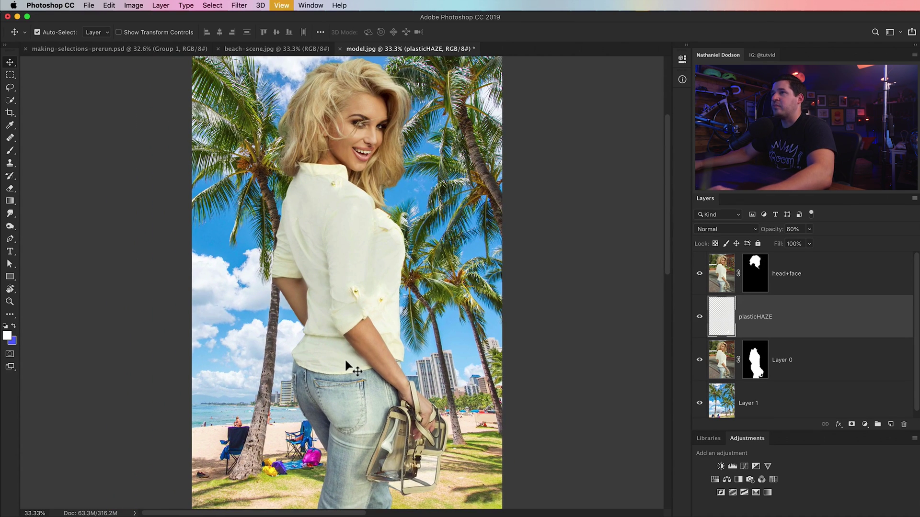
key(super+0)
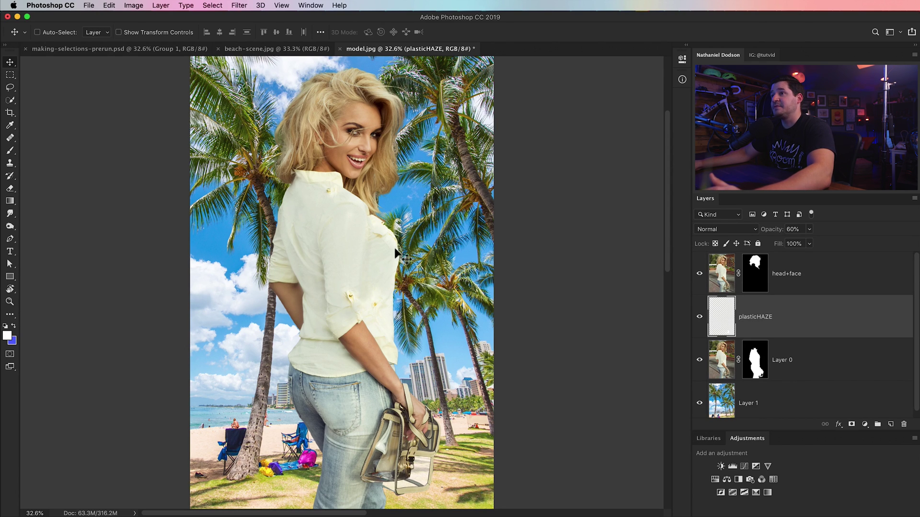
Step: Darken the plasticHAZE layer with Levels, using input black 53, midtones 0.37 and output white 144
key(z)
click(415, 471)
click(414, 471)
click(415, 472)
click(411, 460)
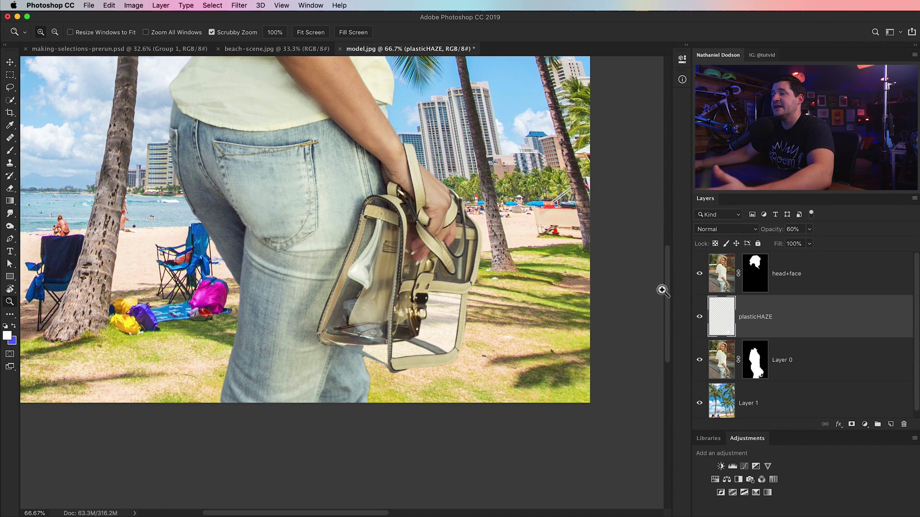
key(super+l)
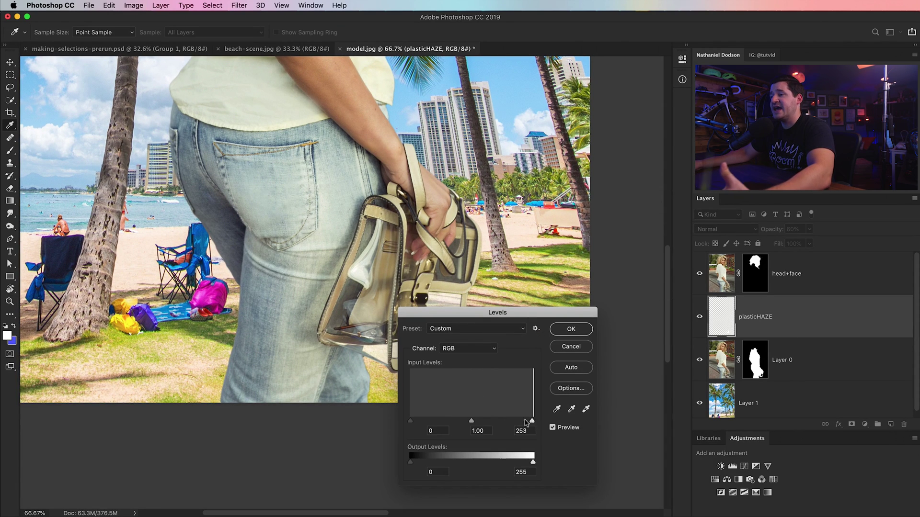
drag(511, 312, 669, 301)
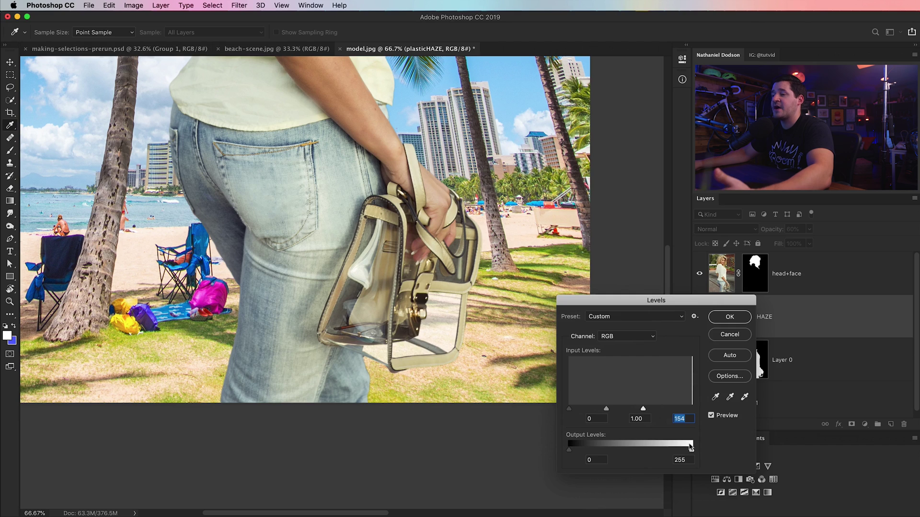
drag(686, 449, 621, 450)
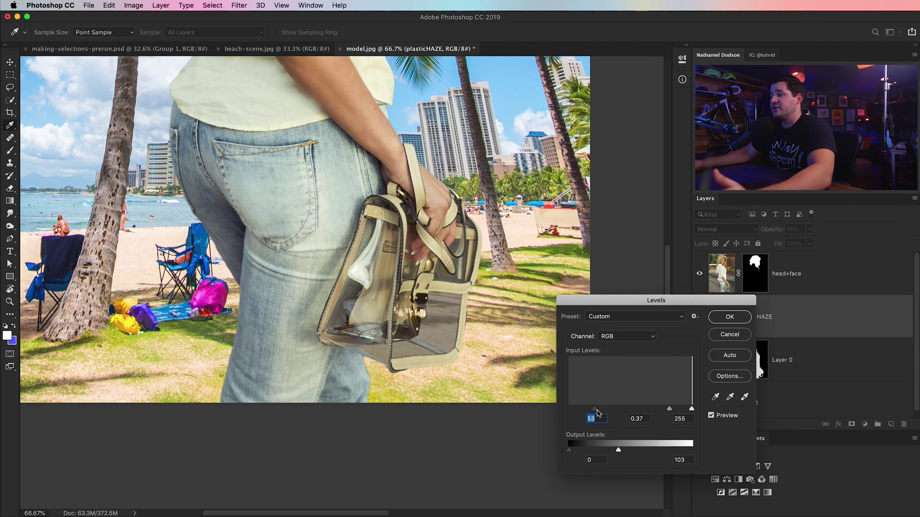
drag(621, 449, 640, 453)
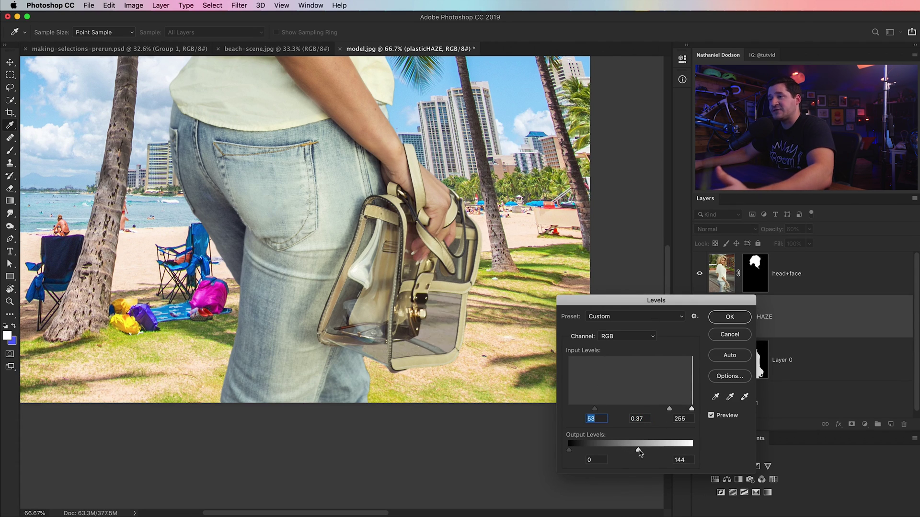
click(729, 317)
key(z)
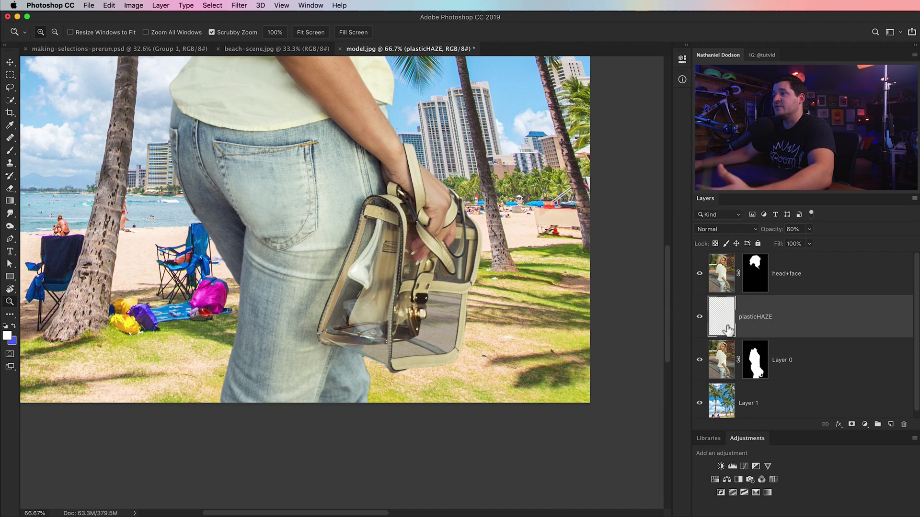
Step: Hide the head+face, plasticHAZE and body layers to review the bare beach scene, and show them again one by one
click(807, 277)
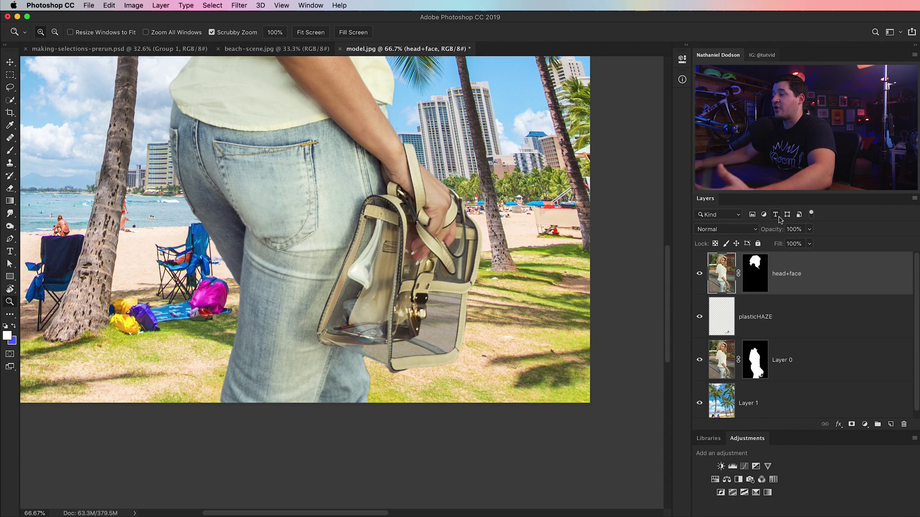
key(super+minus)
key(super+minus)
drag(348, 230, 364, 371)
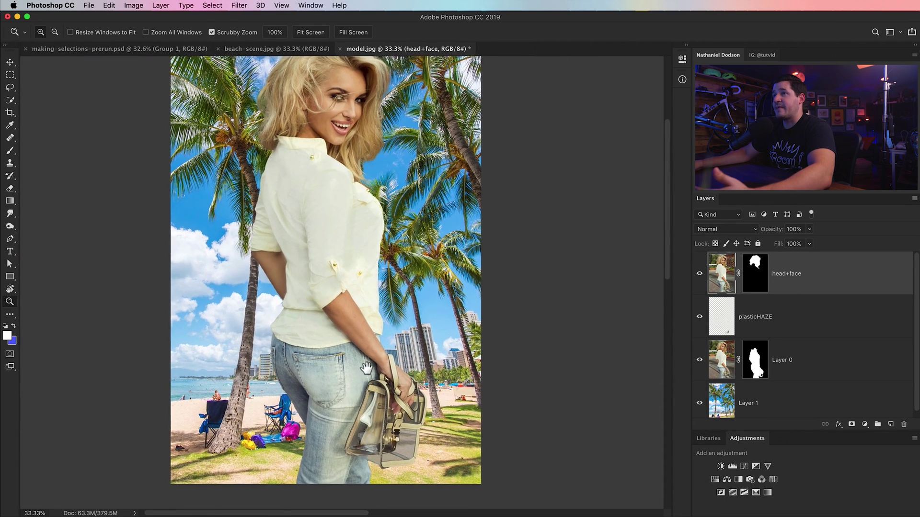
click(707, 363)
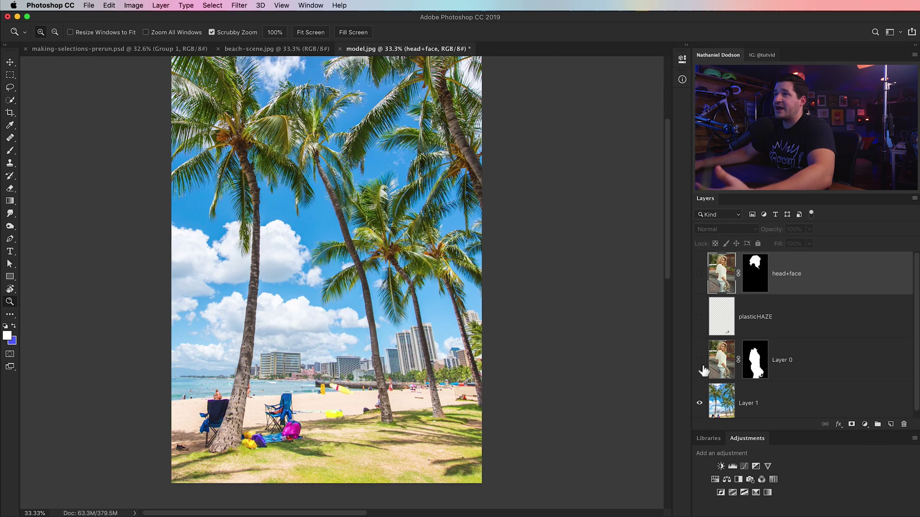
scroll(613, 320, up, 2)
key(super+0)
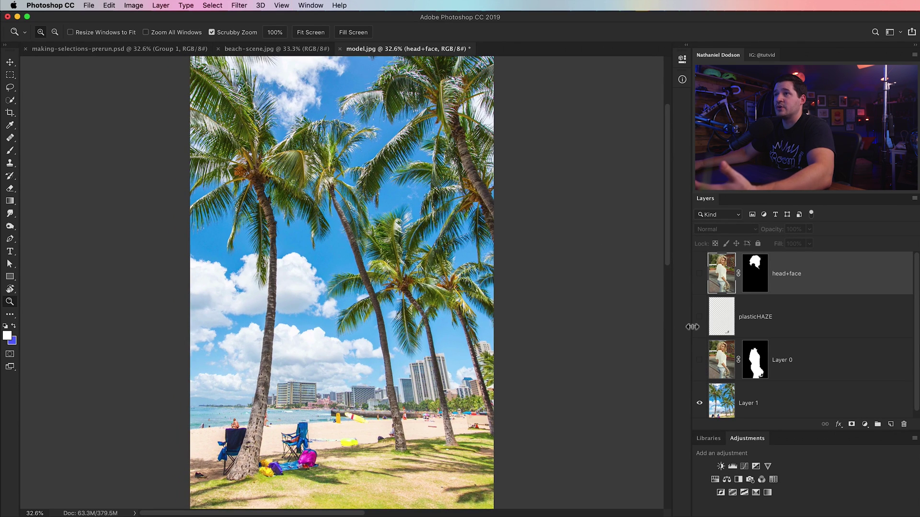
click(700, 274)
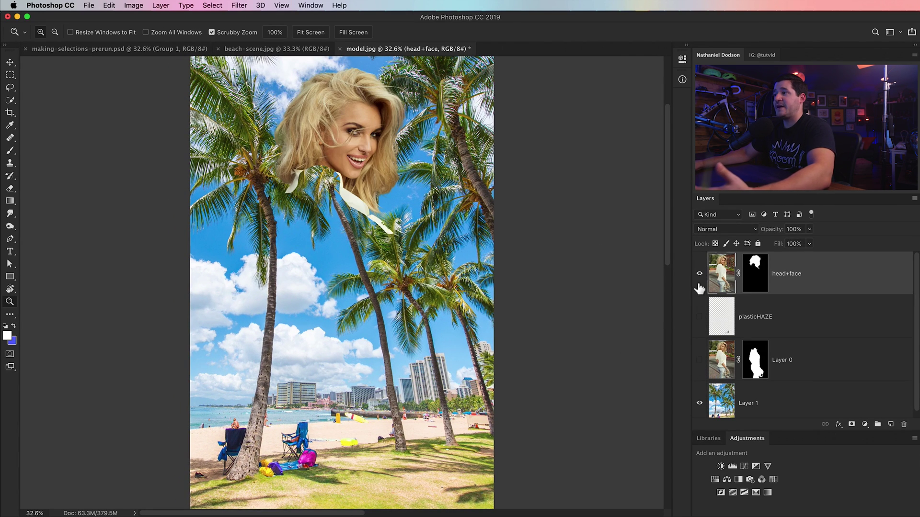
click(700, 362)
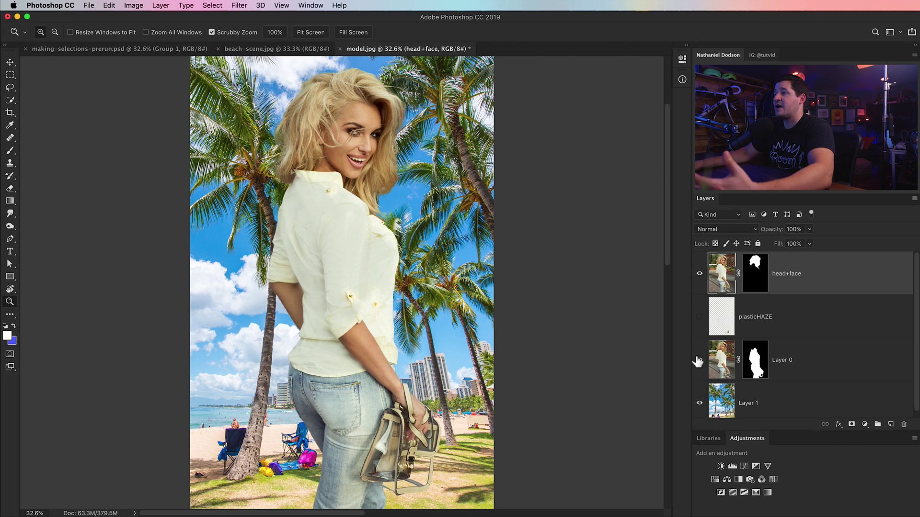
click(699, 318)
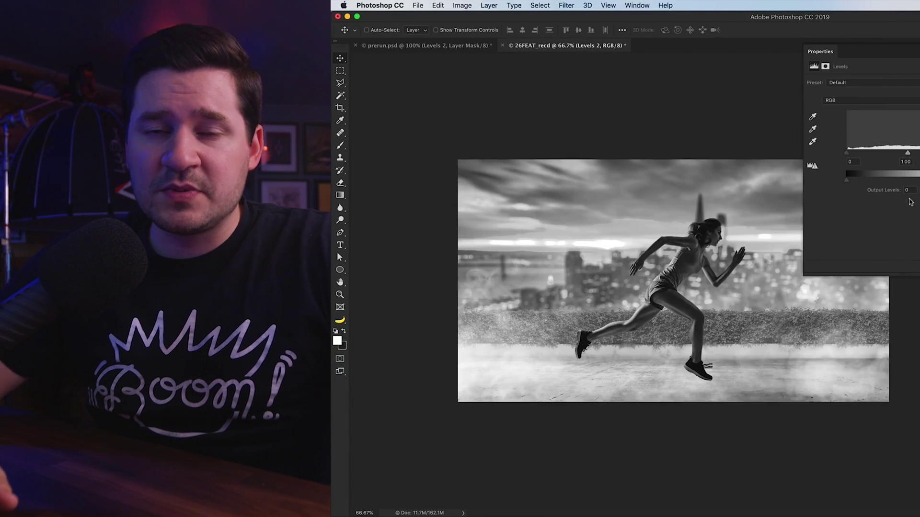
Step: Brighten the runner with the Levels 2 adjustment by setting its midtones to 2.07
drag(907, 152, 873, 154)
Step: Place colour samplers on the runner's rear thigh and the bright background beside the tall building, and set both readouts to grayscale K values
drag(915, 90, 371, 60)
click(340, 120)
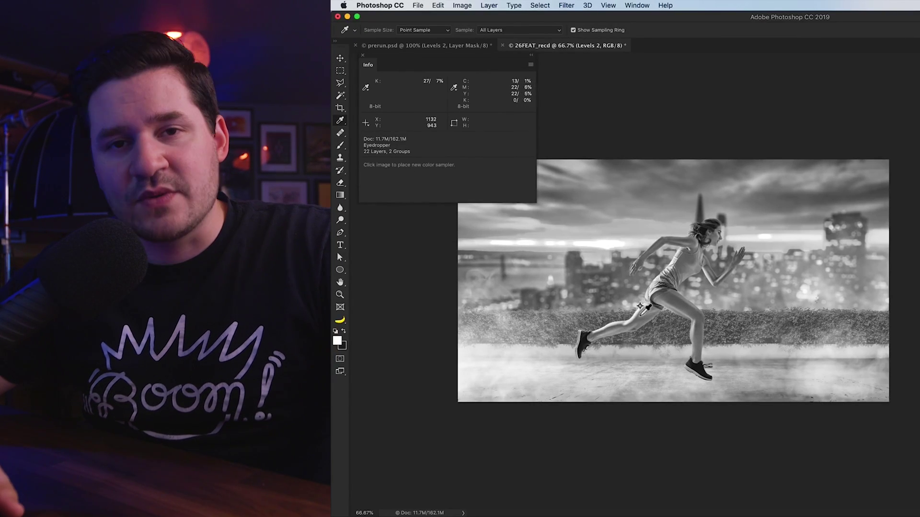
shift+click(638, 310)
click(365, 143)
click(393, 173)
shift+click(875, 235)
click(454, 142)
click(472, 165)
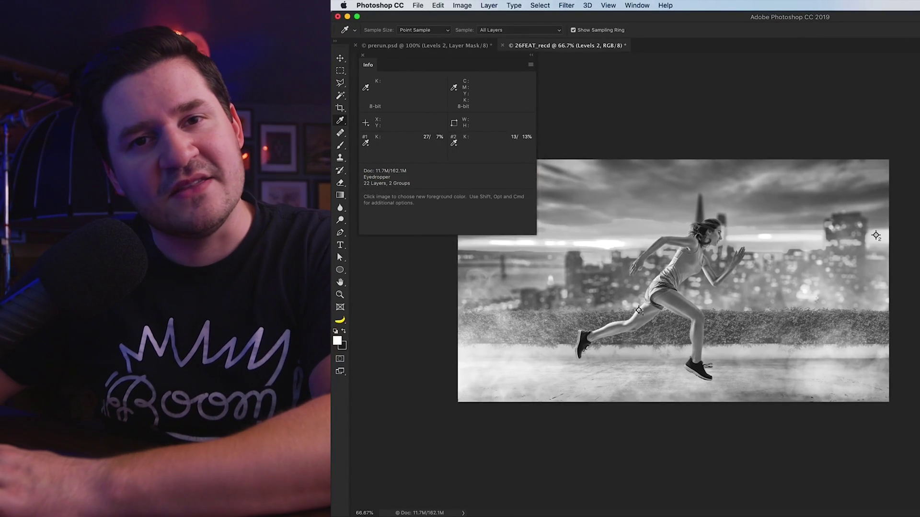
Step: Reopen the Levels 2 adjustment and slightly darken its midtones to bring the thigh sampler closer to the background sampler
key(alt+])
double_click(918, 330)
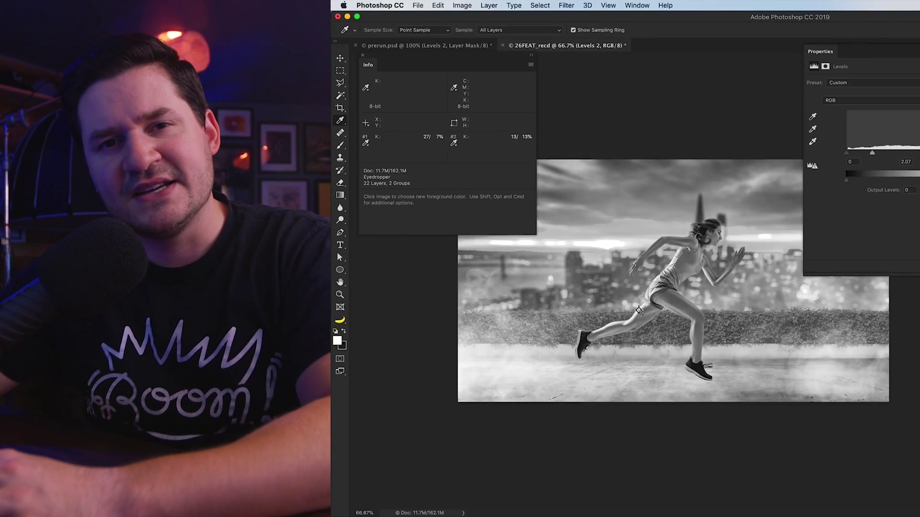
drag(872, 153, 875, 154)
Step: Select the Black & White 1 adjustment layer and hide it to restore the runner composite's colour
click(919, 316)
key(ctrl)
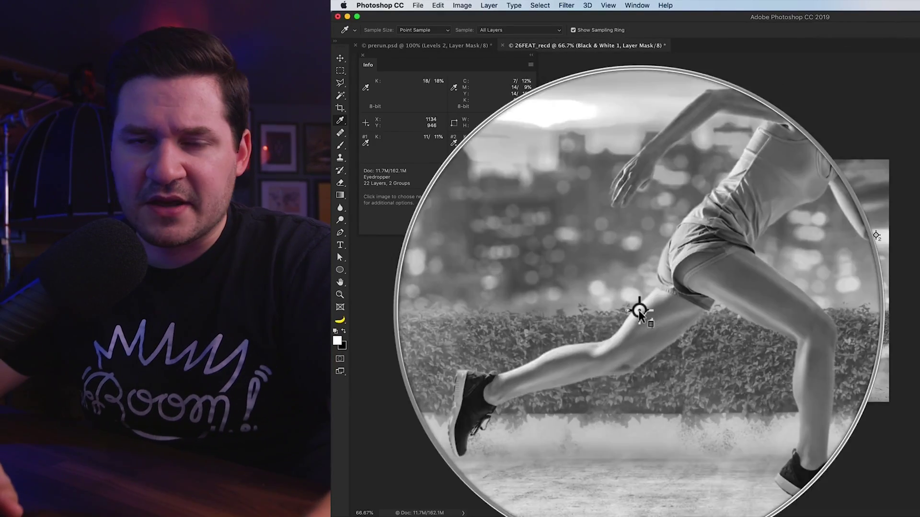
key(ctrl)
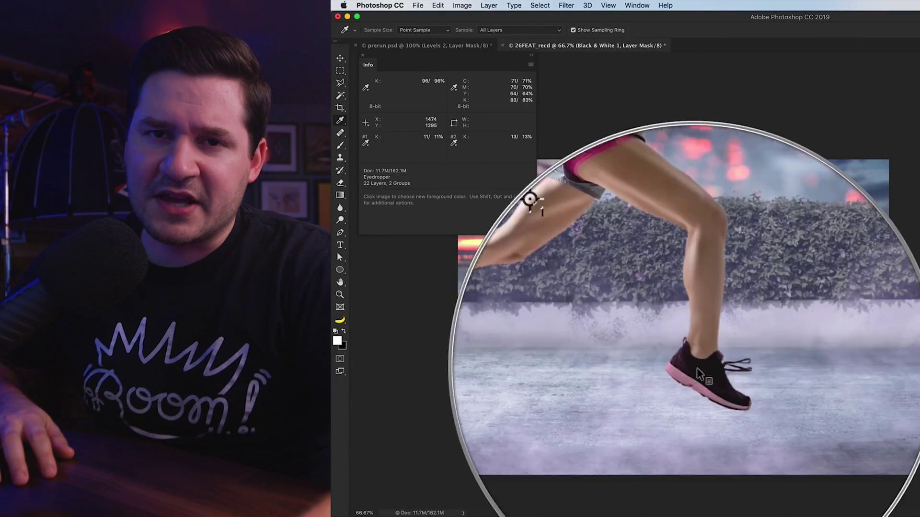